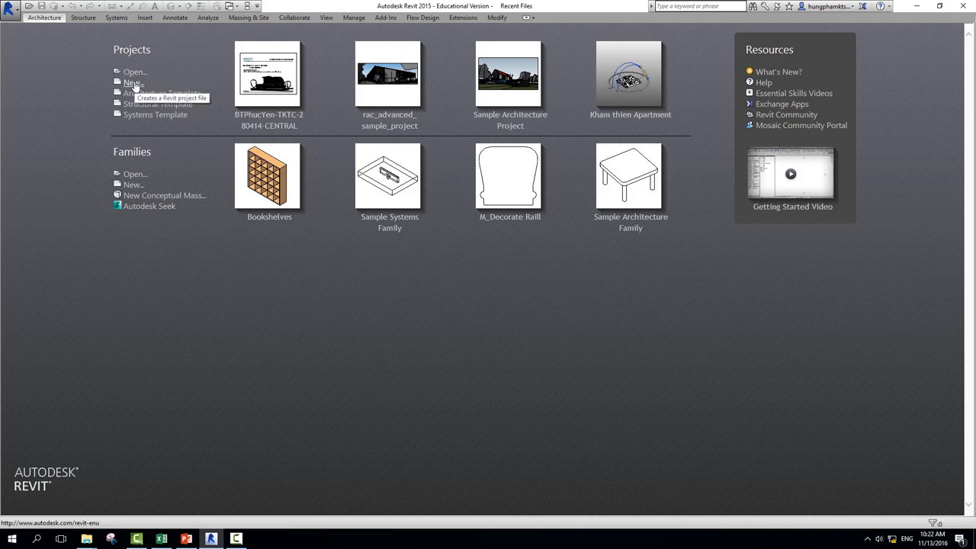
# - Start a new project, leaving Architecture Template selected and Project as the type to create
pyautogui.click(134, 85)
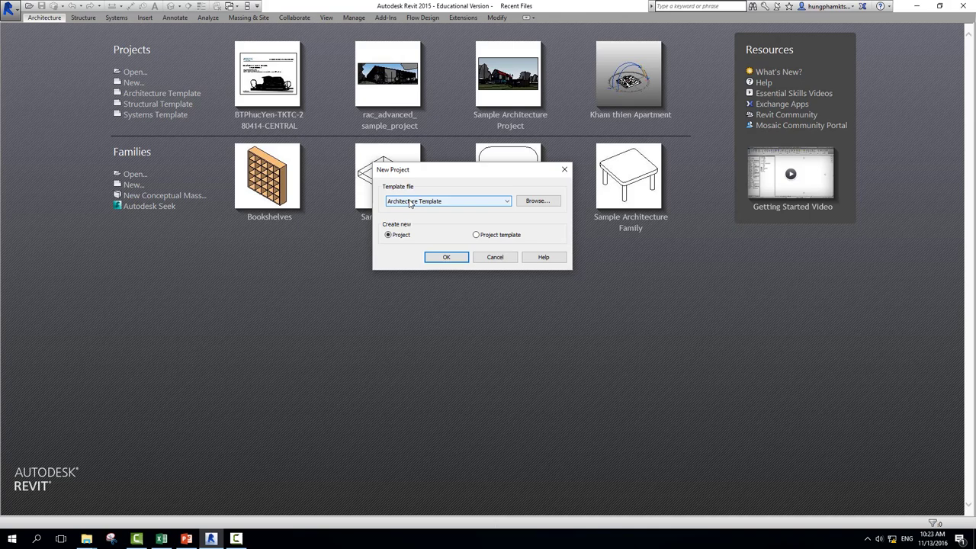
# - Browse for a template file and navigate to the US Metric templates folder
pyautogui.click(538, 202)
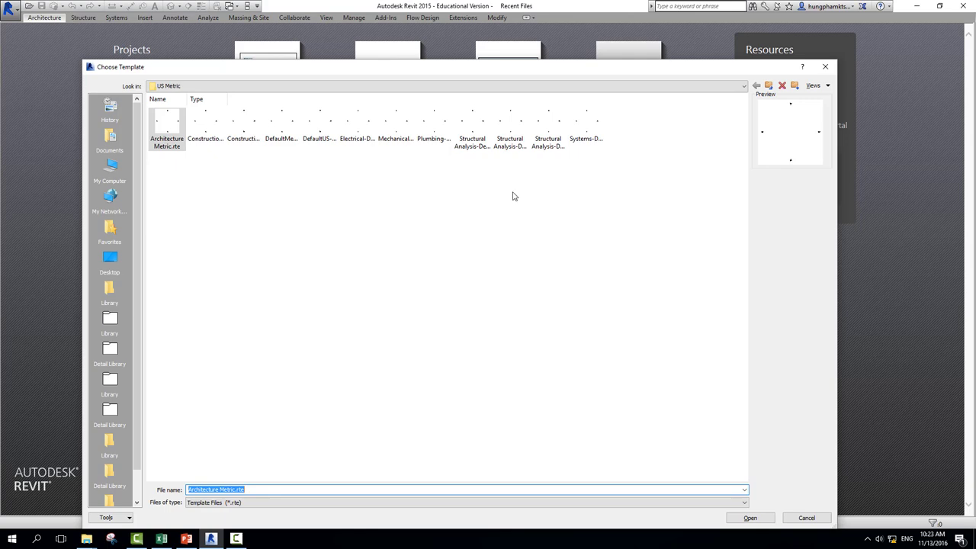
pyautogui.click(205, 89)
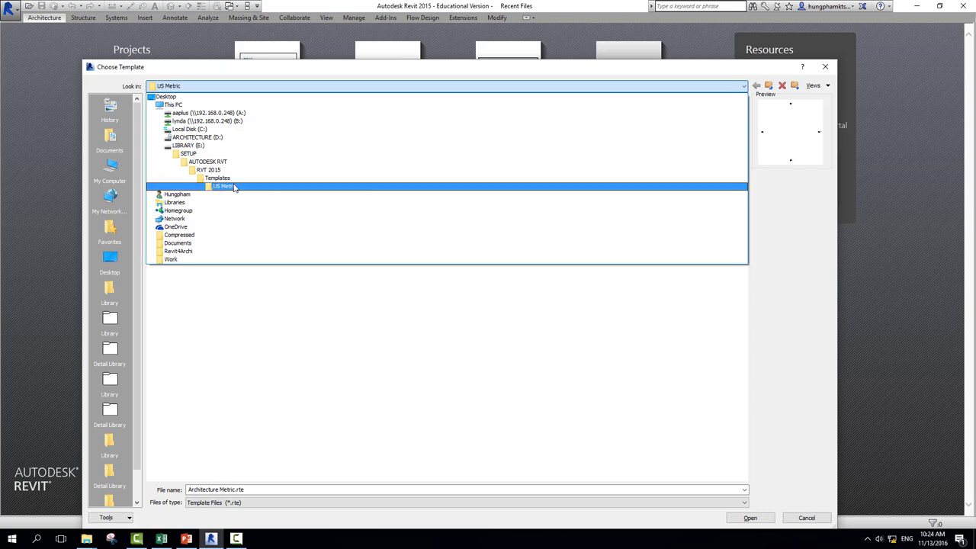
pyautogui.click(235, 187)
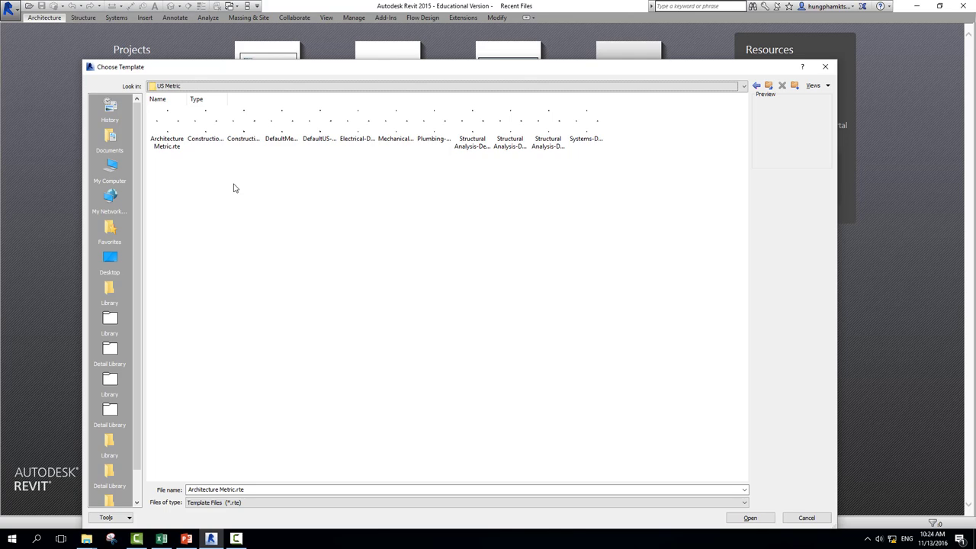
pyautogui.click(268, 90)
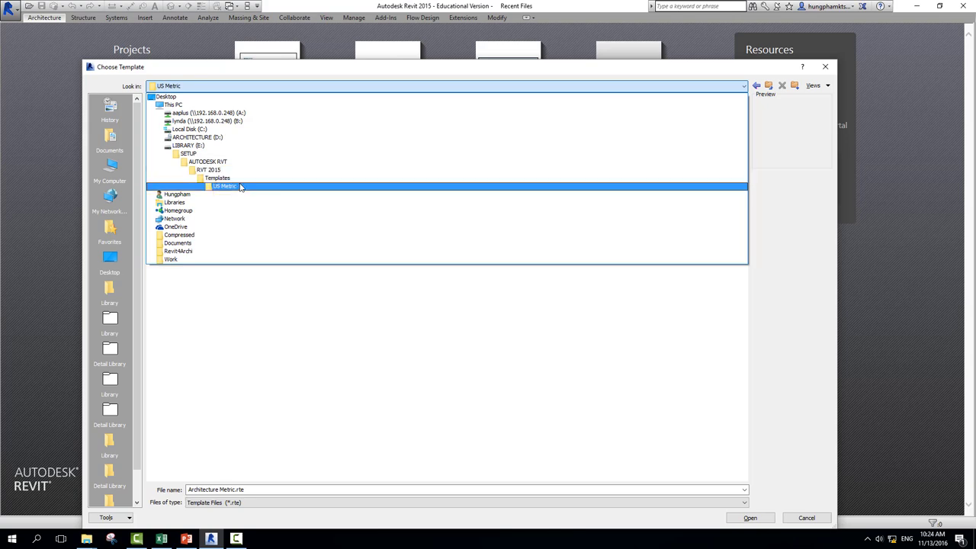
pyautogui.click(350, 341)
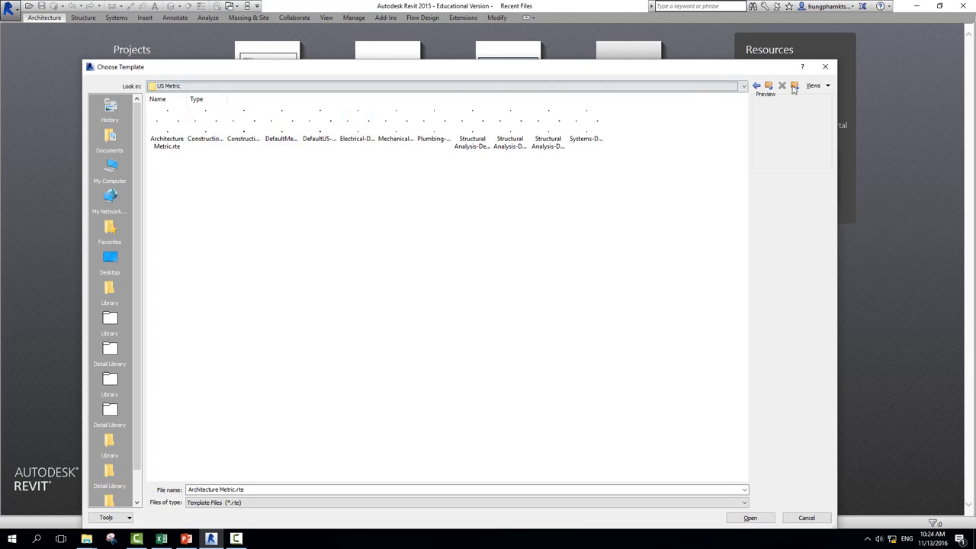
pyautogui.click(816, 85)
# - Show the templates as a list and pick DefaultMetric.rte as the template file
pyautogui.click(829, 96)
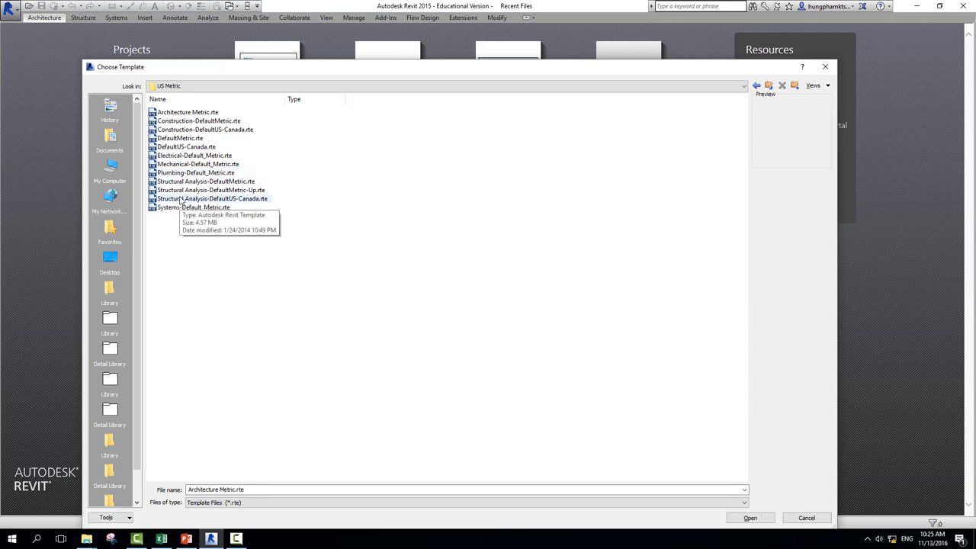
pyautogui.click(181, 172)
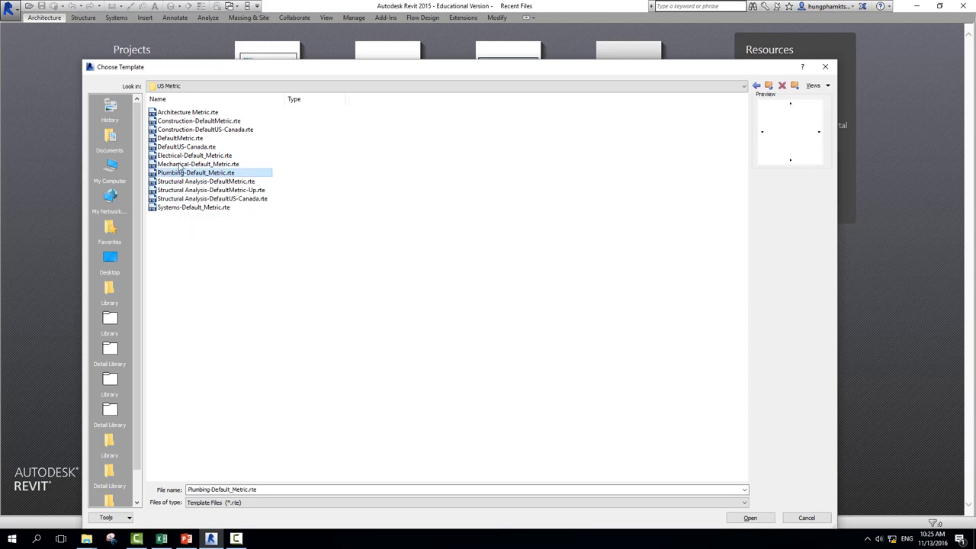
pyautogui.click(180, 157)
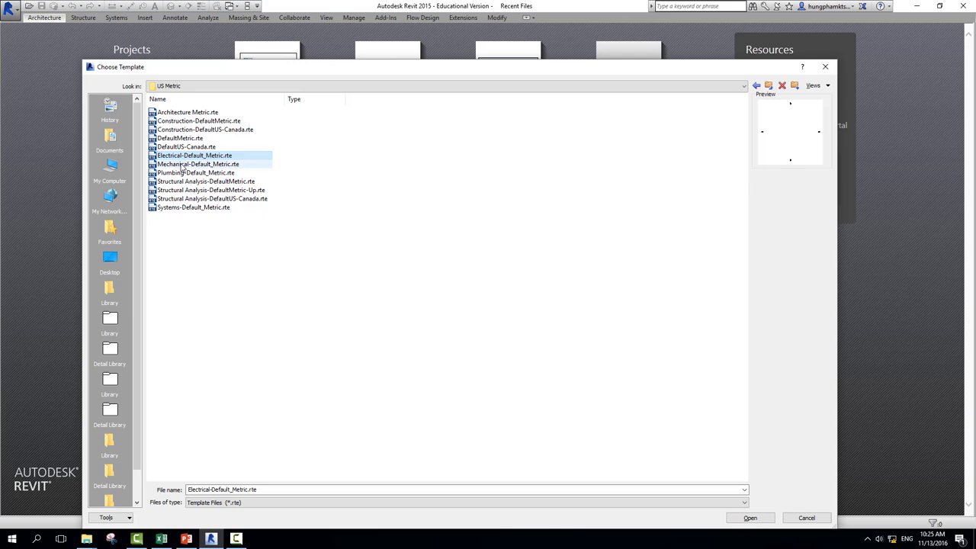
pyautogui.click(182, 165)
pyautogui.click(183, 190)
pyautogui.click(184, 207)
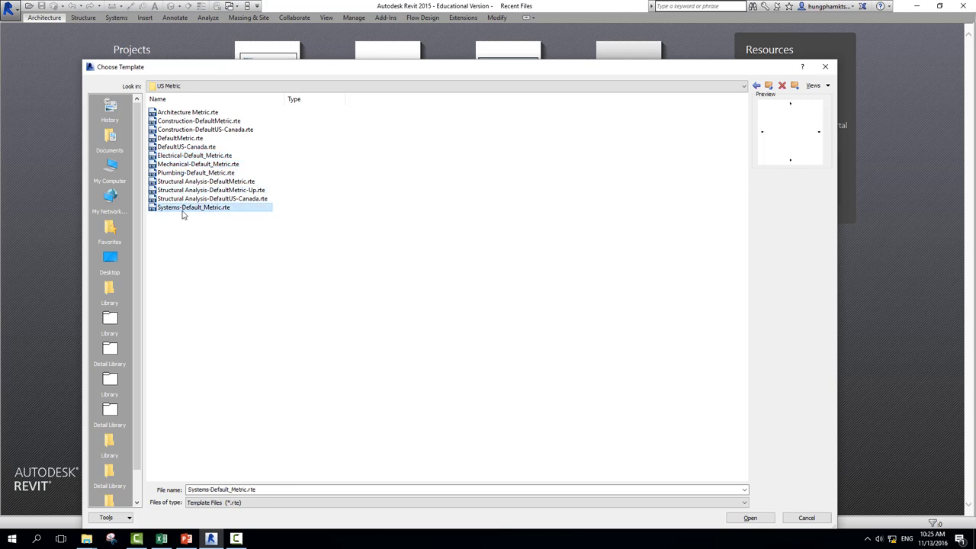
pyautogui.click(247, 317)
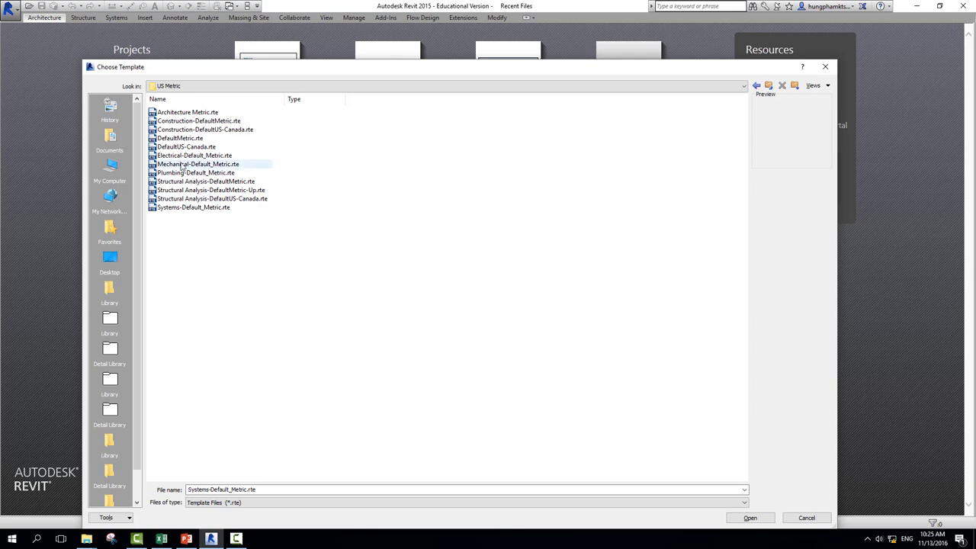
pyautogui.click(181, 139)
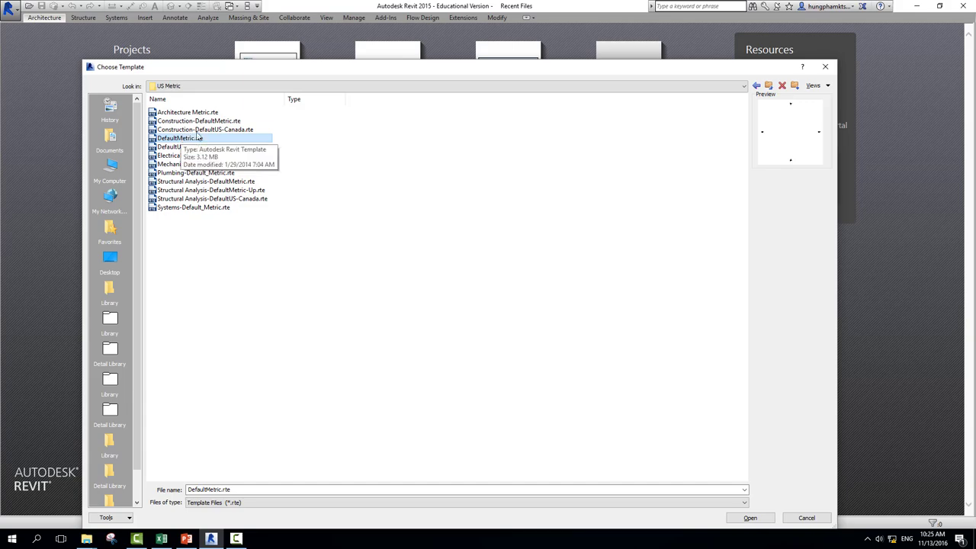
pyautogui.click(746, 518)
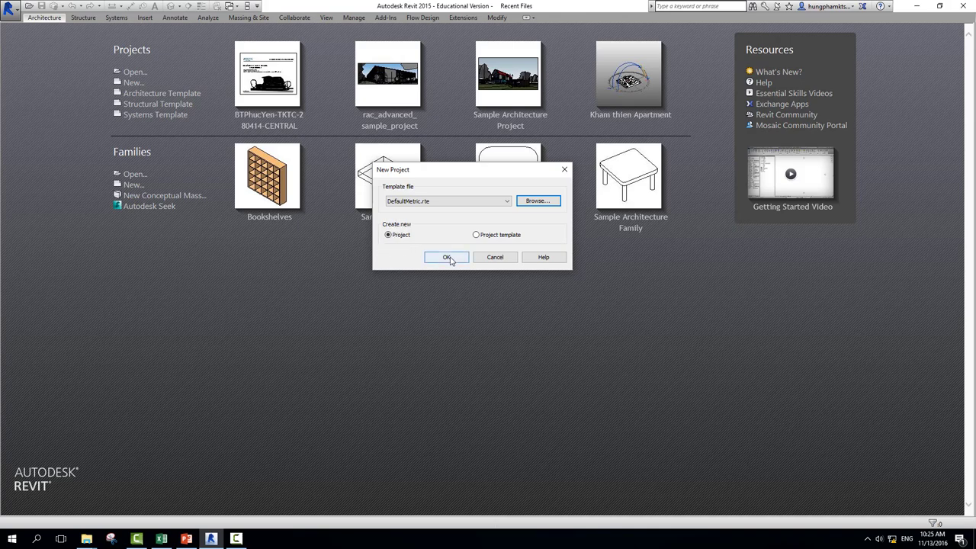
# - Create the project and open its East elevation, with Level 1 at 0 and Level 2 at 4000
pyautogui.click(447, 257)
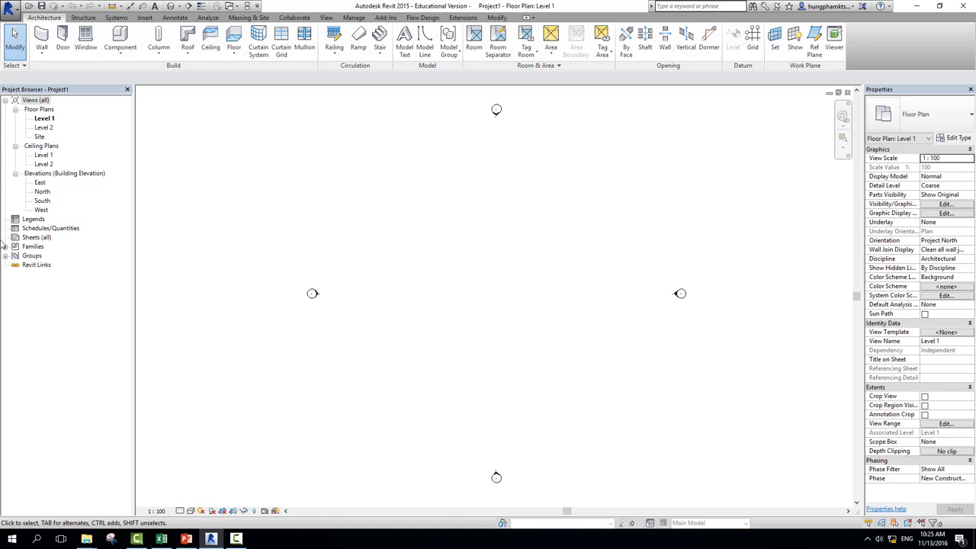
pyautogui.click(44, 127)
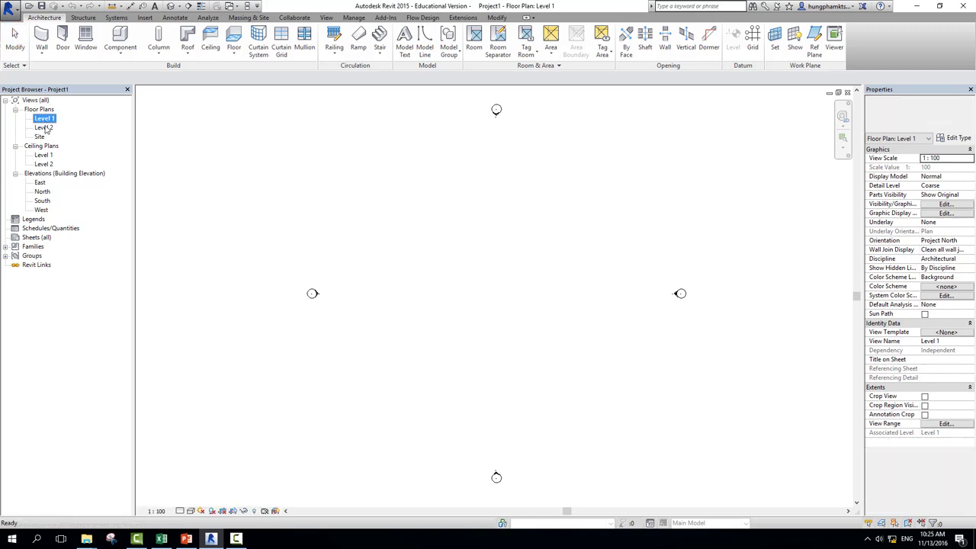
pyautogui.doubleClick(39, 184)
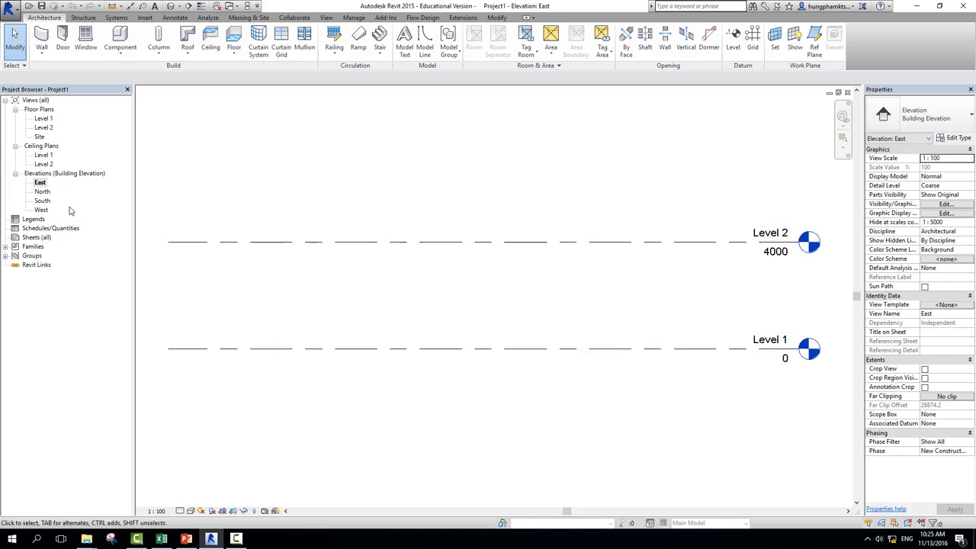
# - Inspect the Sheets and Families entries in the Project Browser
pyautogui.click(19, 239)
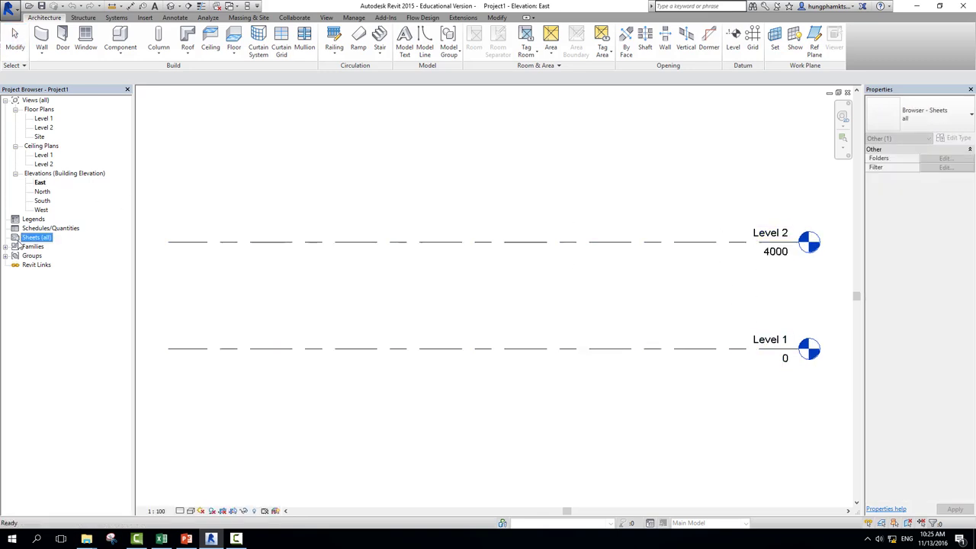
pyautogui.rightClick(26, 241)
pyautogui.click(37, 322)
pyautogui.click(6, 247)
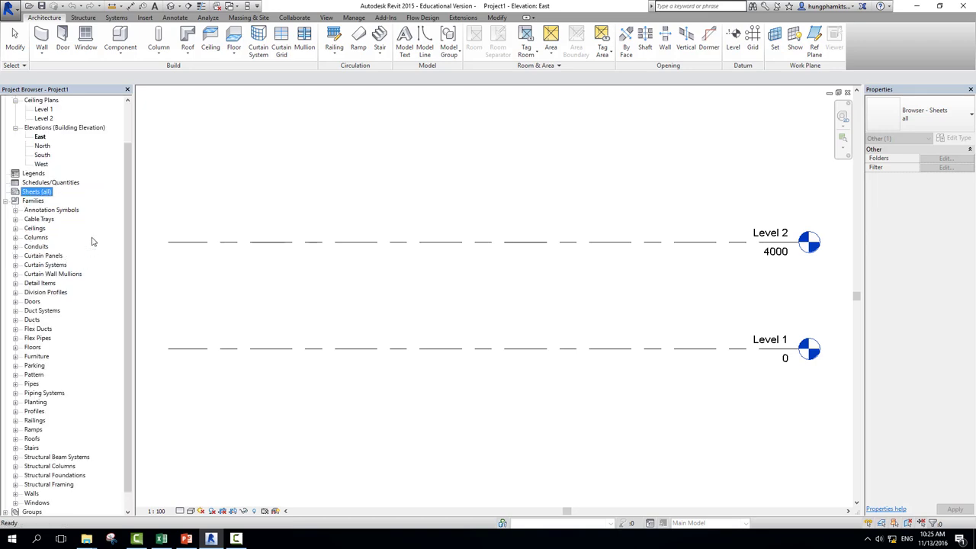
pyautogui.click(5, 201)
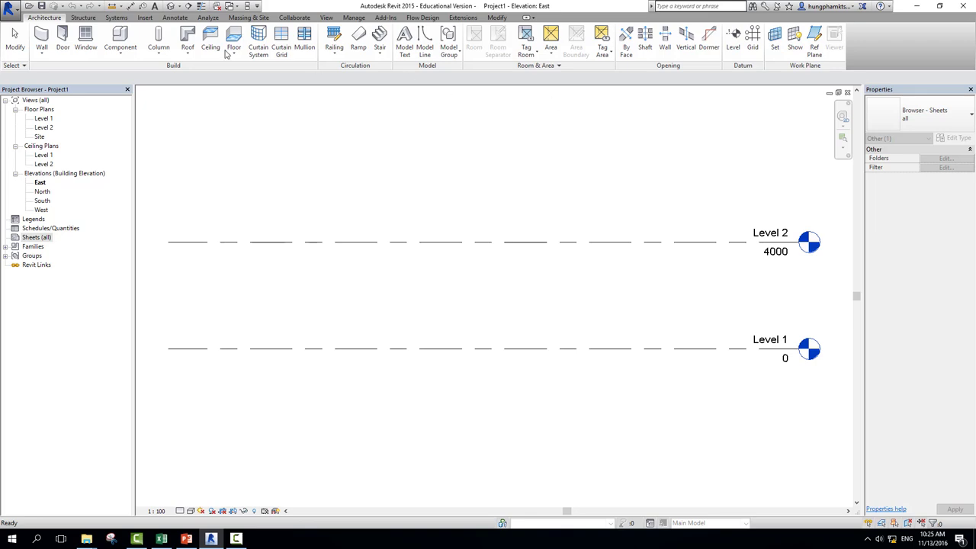
# - Open the Level 1 floor plan and start the Wall tool
pyautogui.click(42, 53)
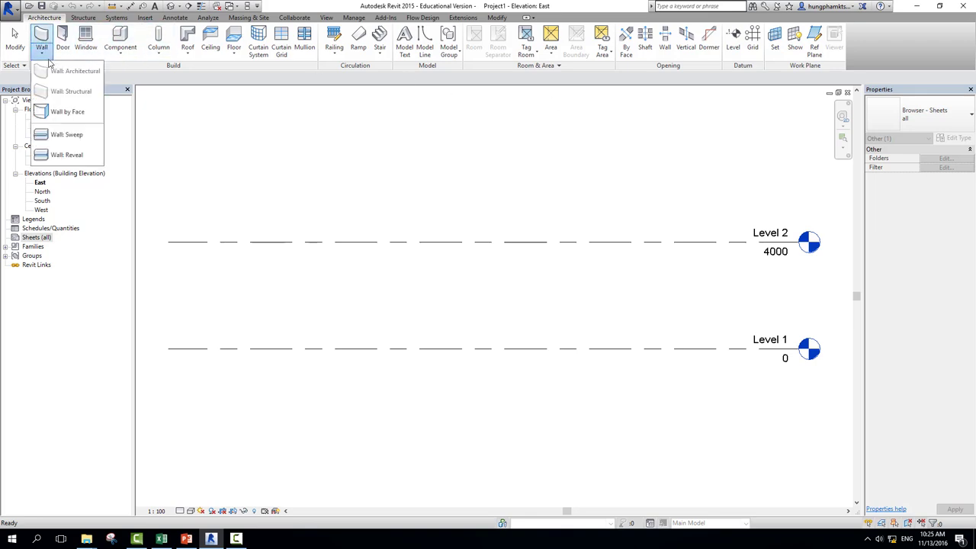
pyautogui.click(42, 128)
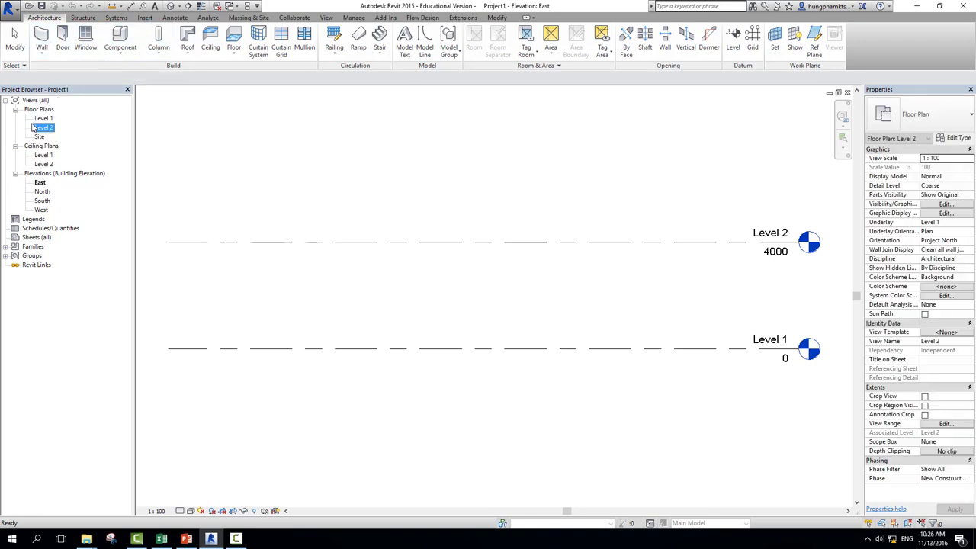
pyautogui.doubleClick(42, 118)
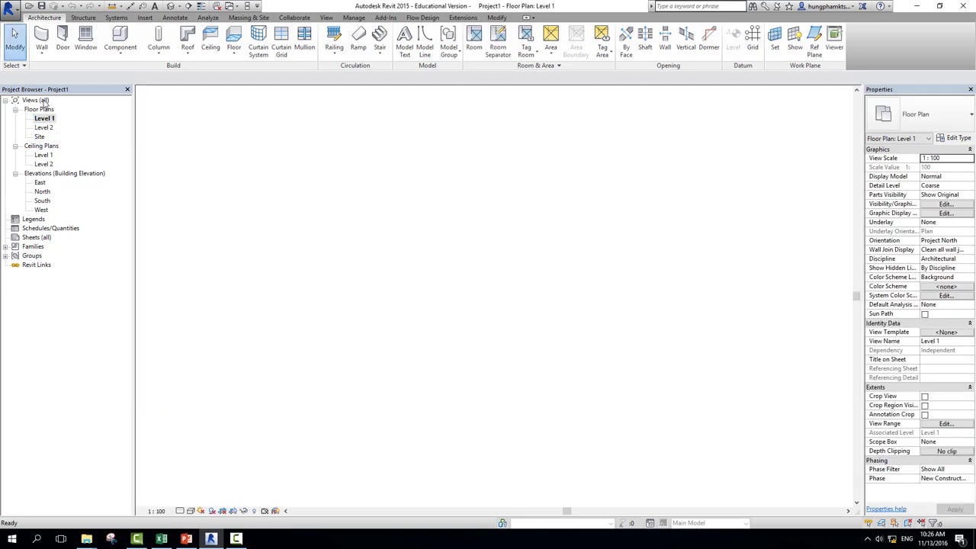
pyautogui.click(42, 54)
pyautogui.click(52, 71)
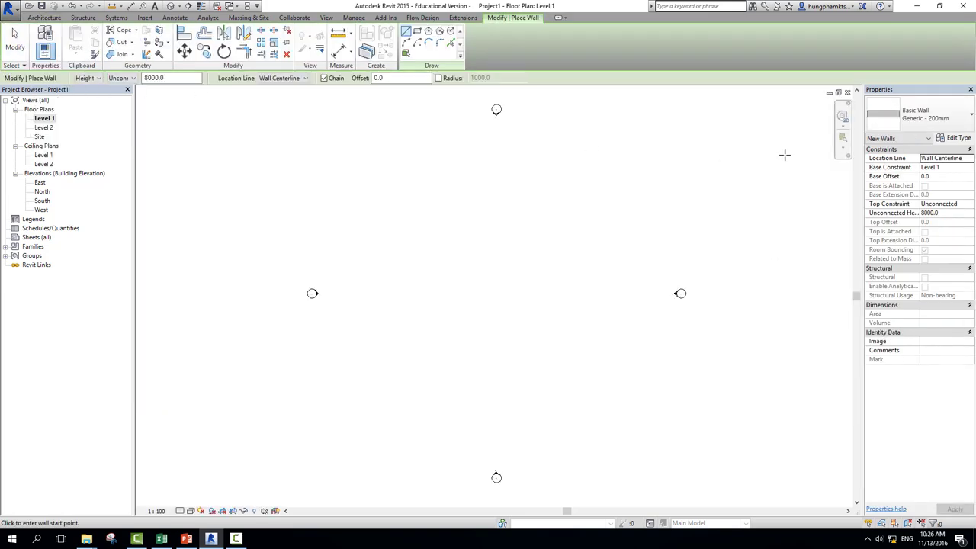
# - Scroll through the Basic Wall types, keeping Generic - 200mm as the wall type
pyautogui.click(906, 117)
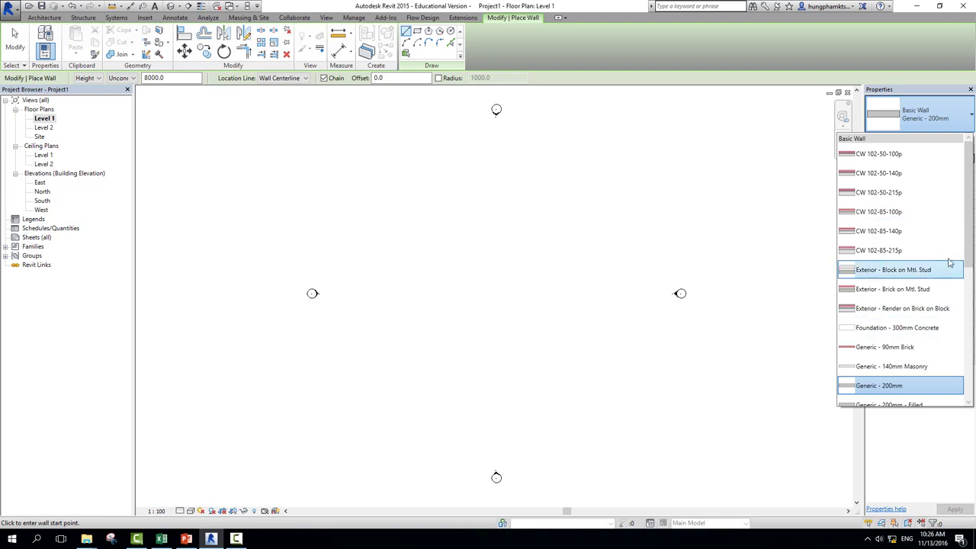
pyautogui.moveTo(971, 252)
pyautogui.mouseDown()
pyautogui.moveTo(973, 286)
pyautogui.moveTo(974, 156)
pyautogui.mouseUp()
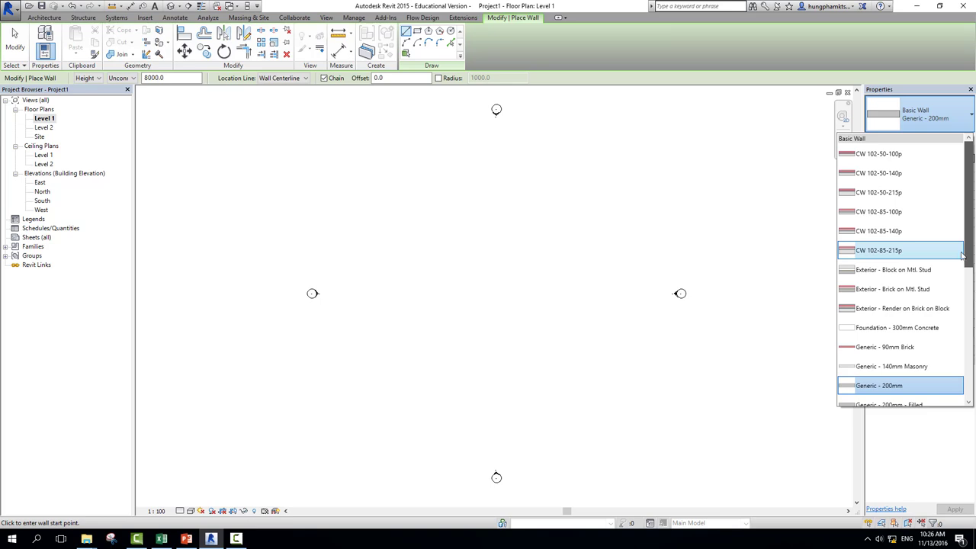
pyautogui.moveTo(964, 256); pyautogui.dragTo(973, 347)
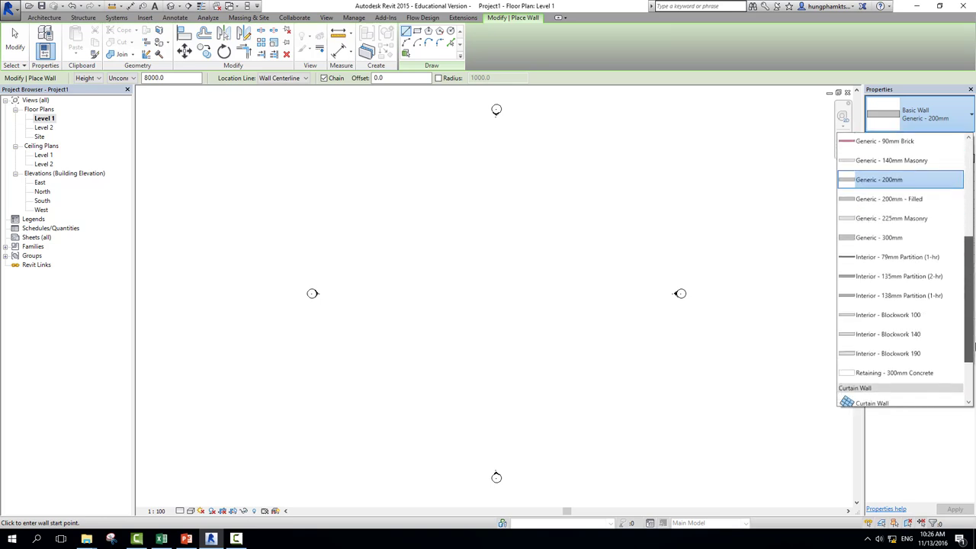
pyautogui.moveTo(973, 347); pyautogui.dragTo(974, 333)
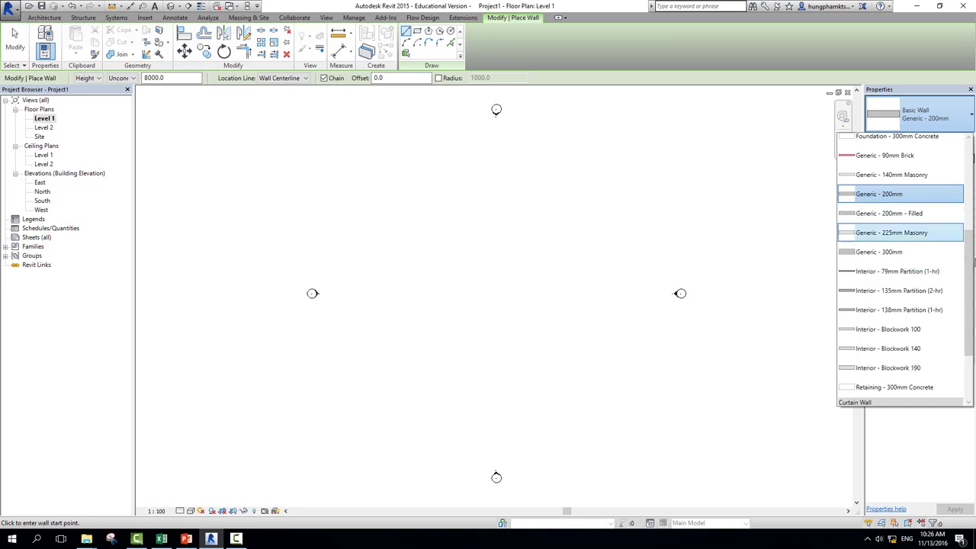
pyautogui.click(972, 258)
pyautogui.click(931, 103)
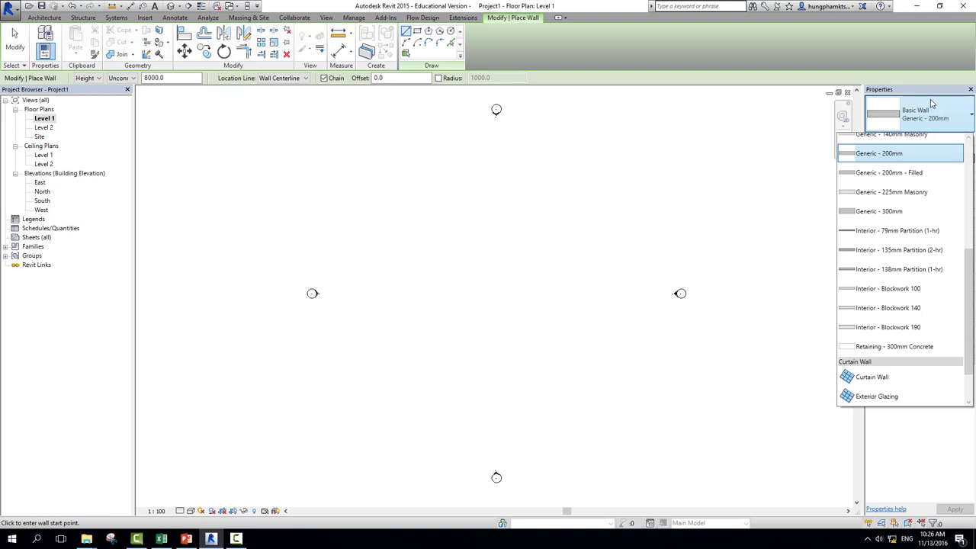
pyautogui.moveTo(970, 263); pyautogui.dragTo(971, 145)
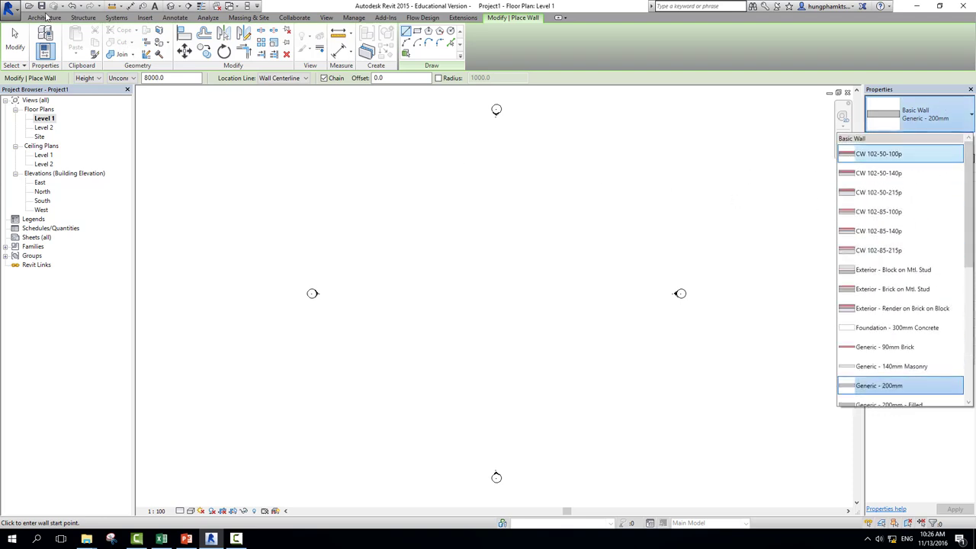
pyautogui.click(45, 17)
pyautogui.click(55, 18)
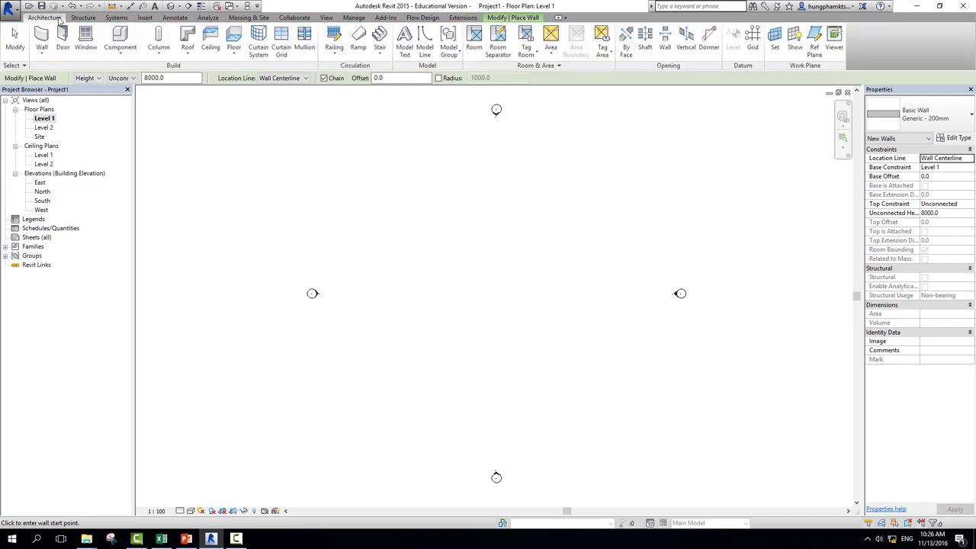
# - Review the available door sizes in the Door type selector
pyautogui.click(63, 38)
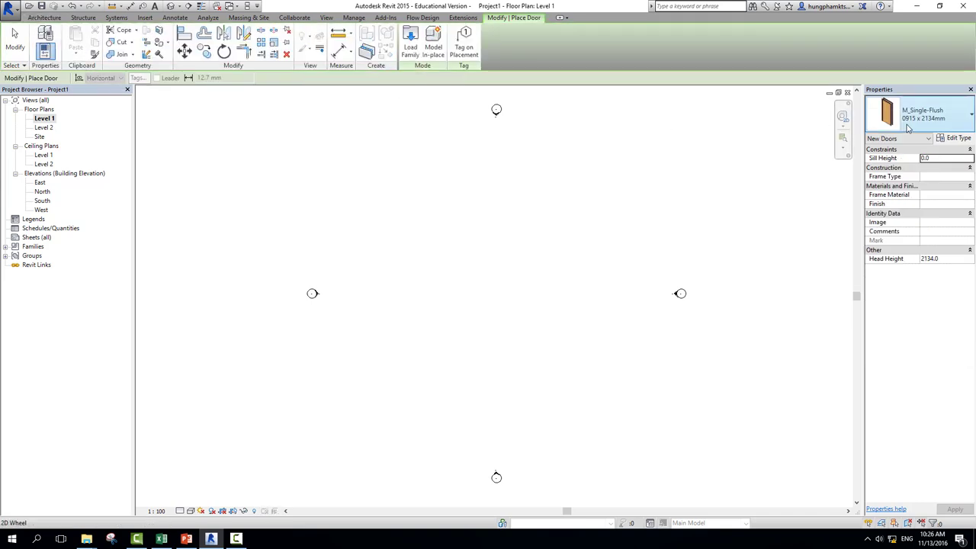
pyautogui.click(907, 128)
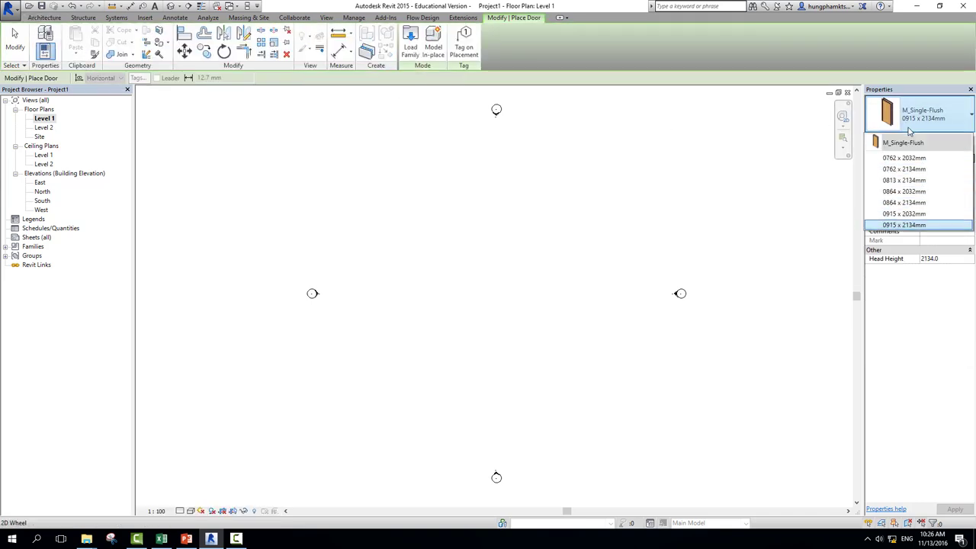
pyautogui.click(64, 27)
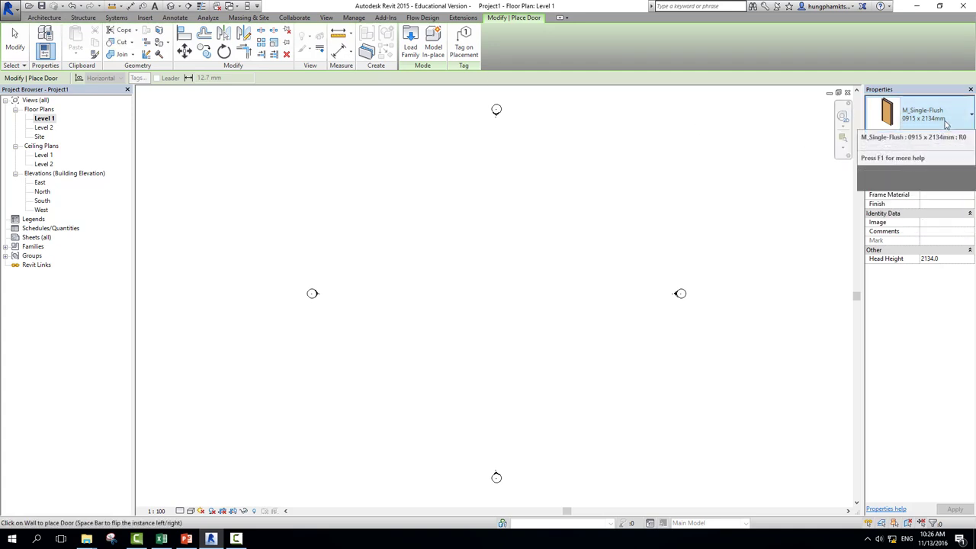
pyautogui.click(946, 124)
pyautogui.click(50, 24)
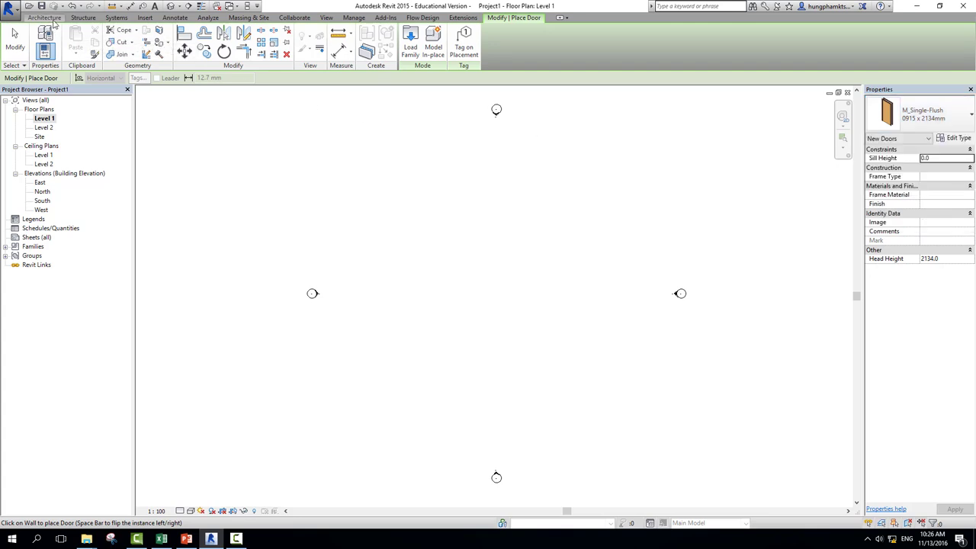
pyautogui.click(51, 22)
# - Scroll through the Component types, then cancel placement so no command is active
pyautogui.click(120, 42)
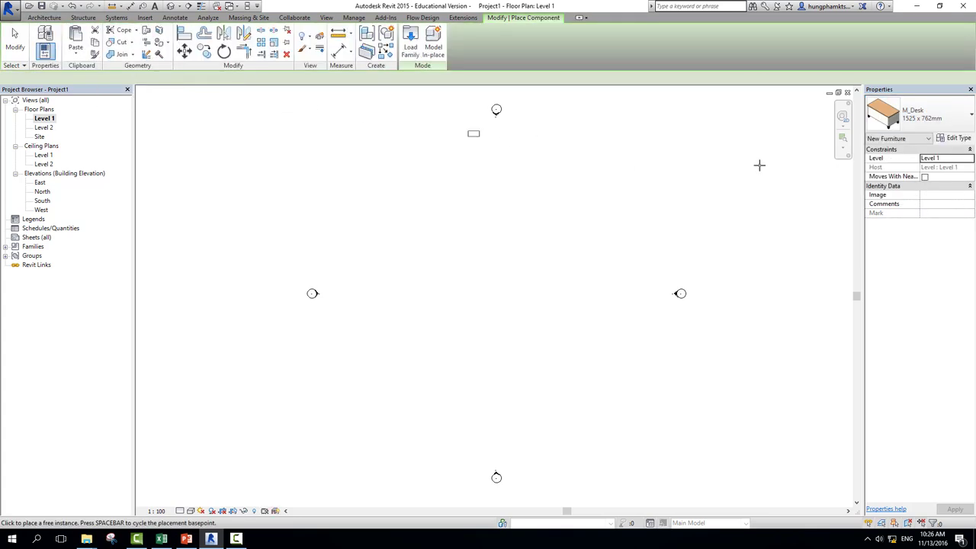
pyautogui.click(916, 115)
pyautogui.scroll(-1, 878, 275)
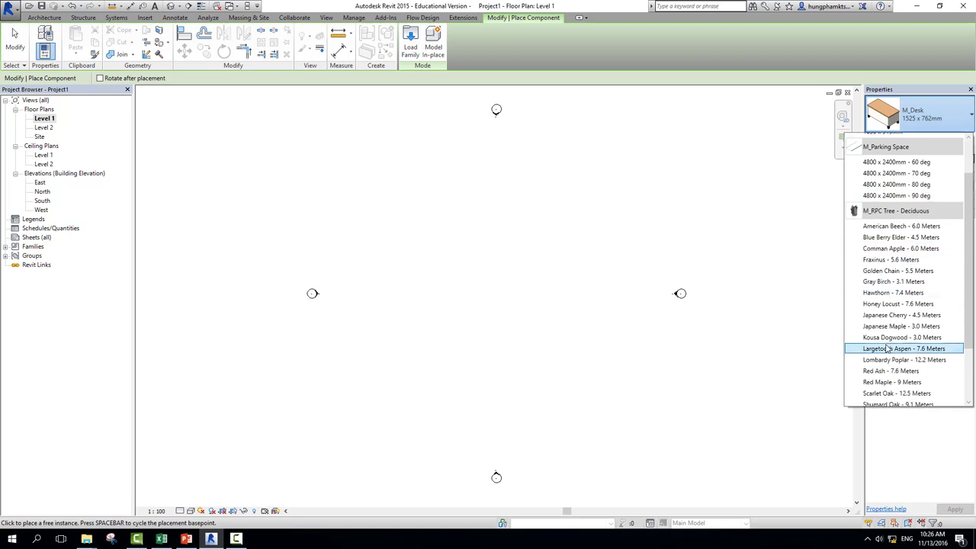
pyautogui.scroll(1, 881, 305)
pyautogui.scroll(-3, 884, 336)
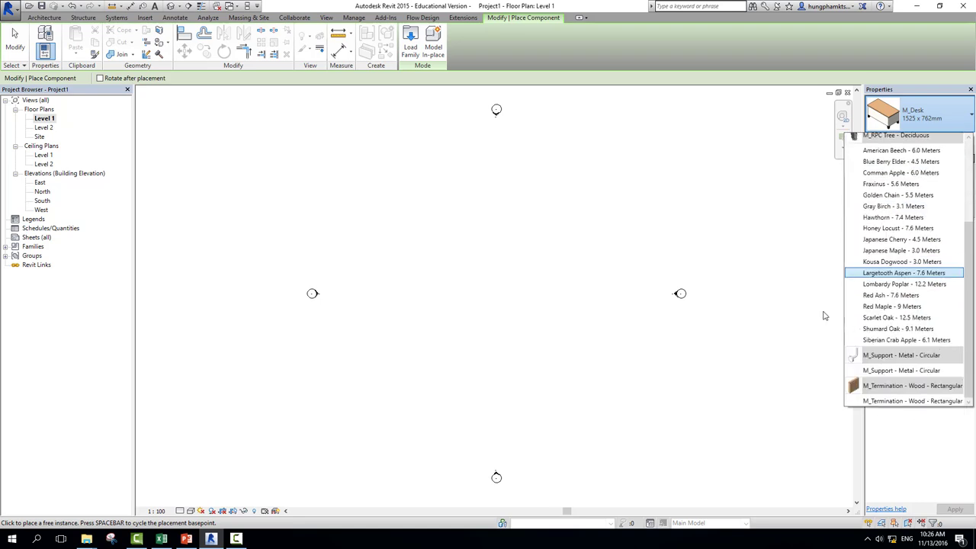
pyautogui.click(24, 40)
pyautogui.click(24, 40)
pyautogui.click(24, 39)
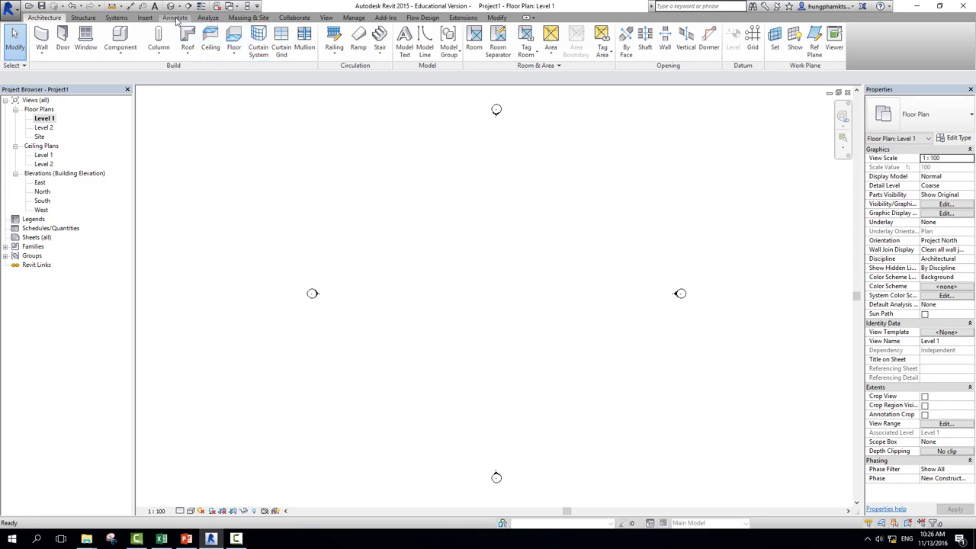
# - Open the East elevation and zoom in on Level 1 and Level 2
pyautogui.doubleClick(40, 183)
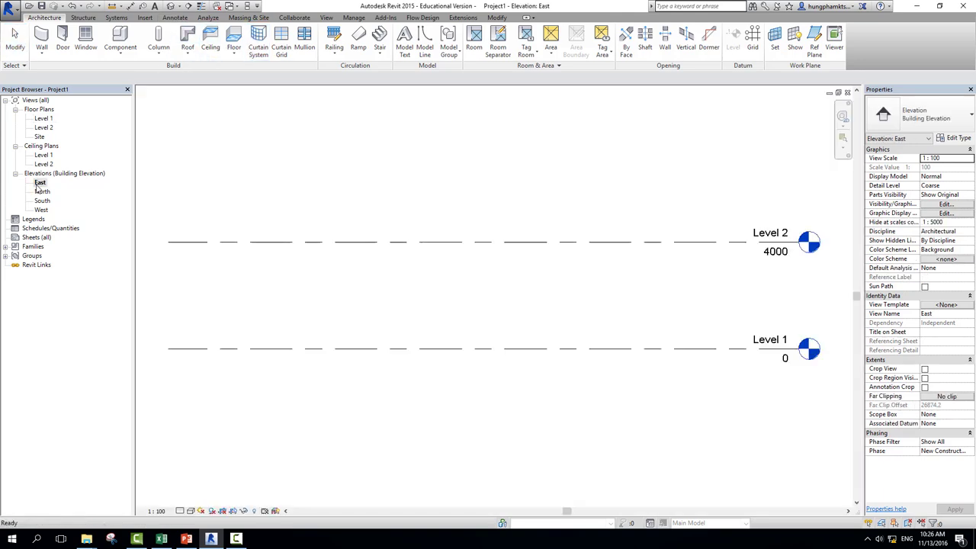
pyautogui.scroll(1, 667, 266)
pyautogui.scroll(1, 649, 266)
pyautogui.scroll(1, 640, 282)
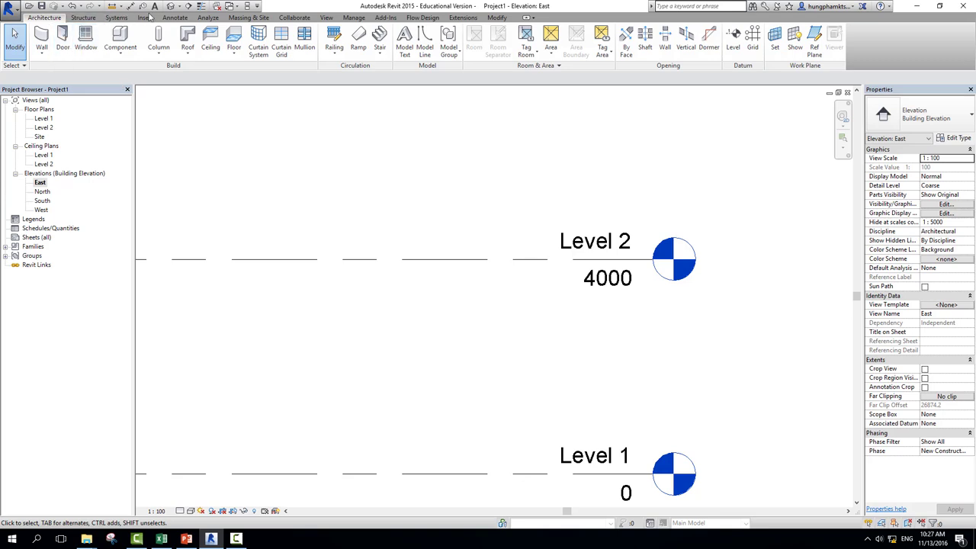
# - Review the Aligned dimension styles on the Annotate tab without changing them
pyautogui.click(174, 18)
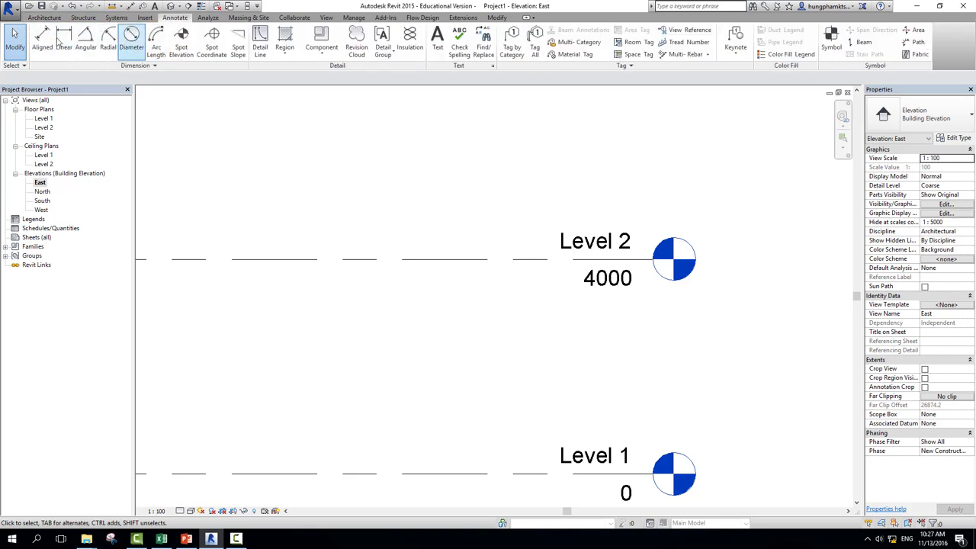
pyautogui.click(44, 39)
pyautogui.click(923, 114)
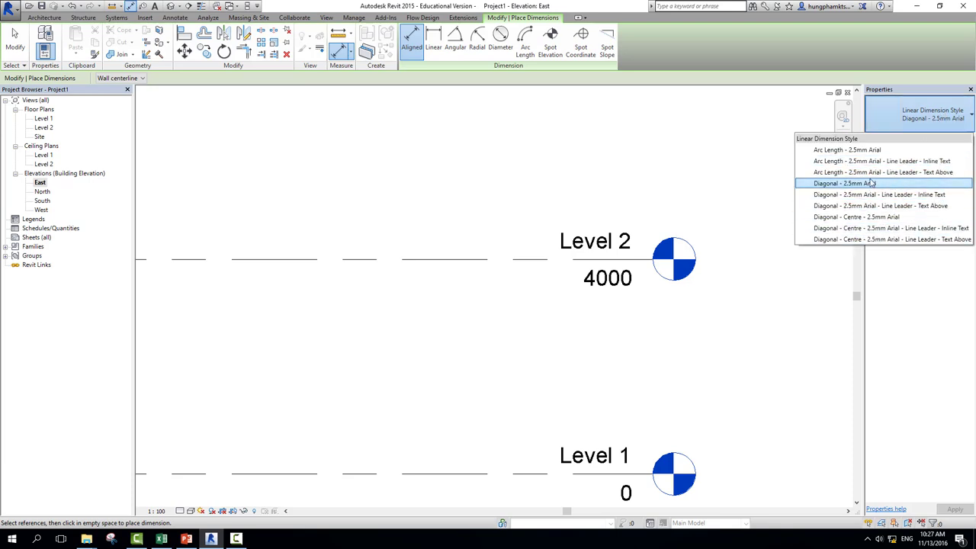
pyautogui.click(217, 21)
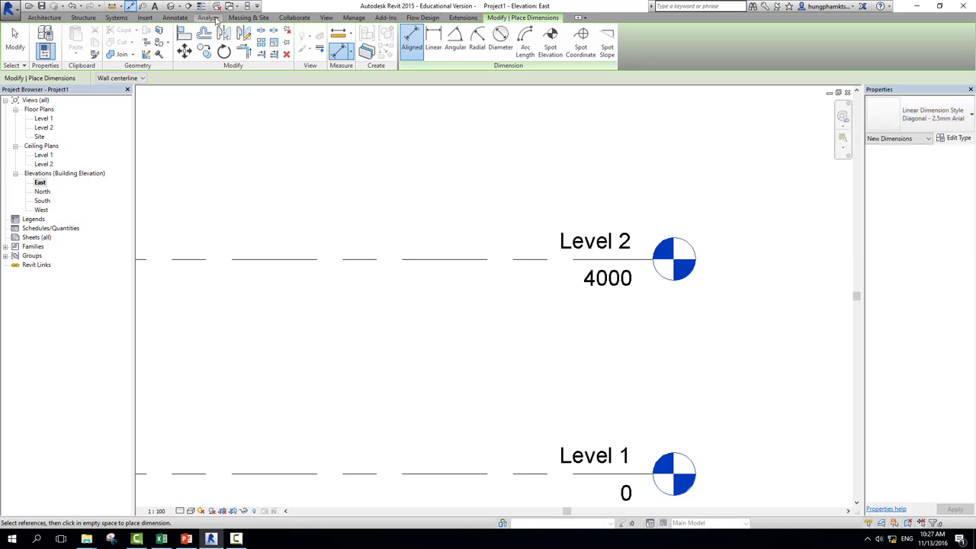
# - Review the available Text types, then end text placement
pyautogui.click(175, 18)
pyautogui.click(437, 39)
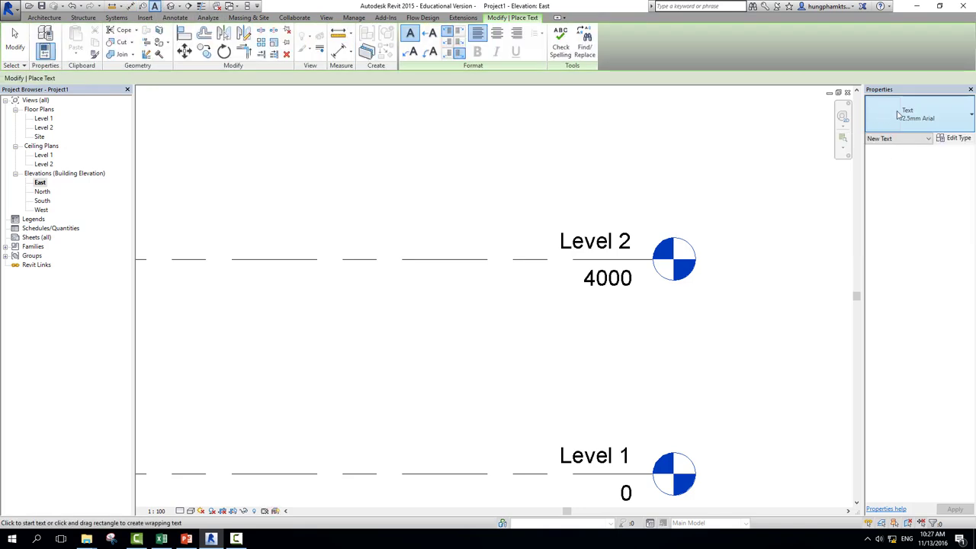
pyautogui.click(898, 114)
pyautogui.click(15, 47)
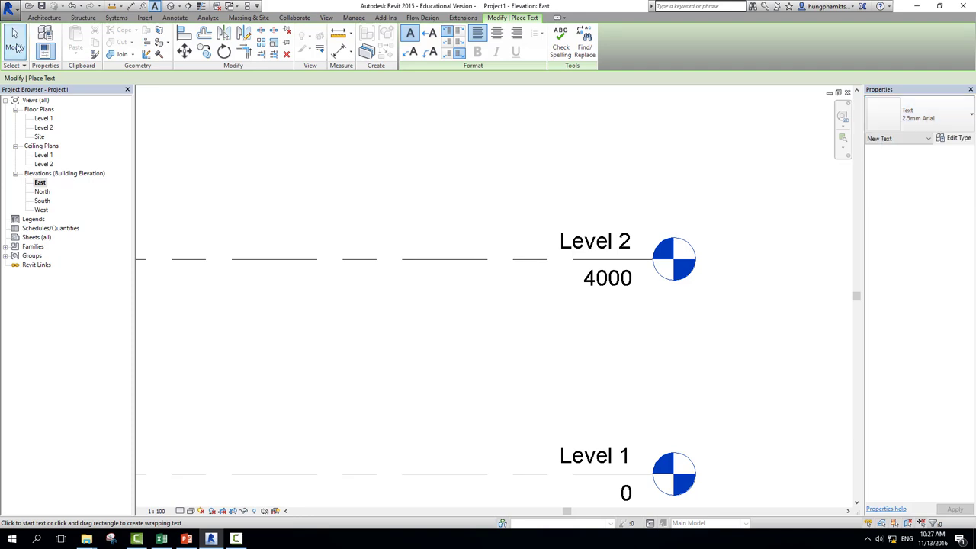
pyautogui.click(15, 48)
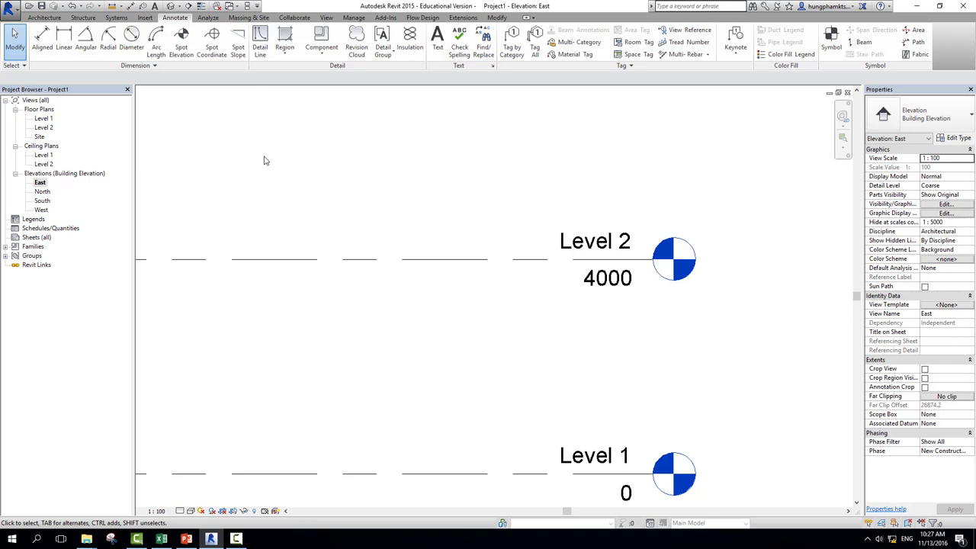
# - Open the default 3D view, then show the Recent Documents list, topped by TCVN Template.rte
pyautogui.scroll(-1, 399, 219)
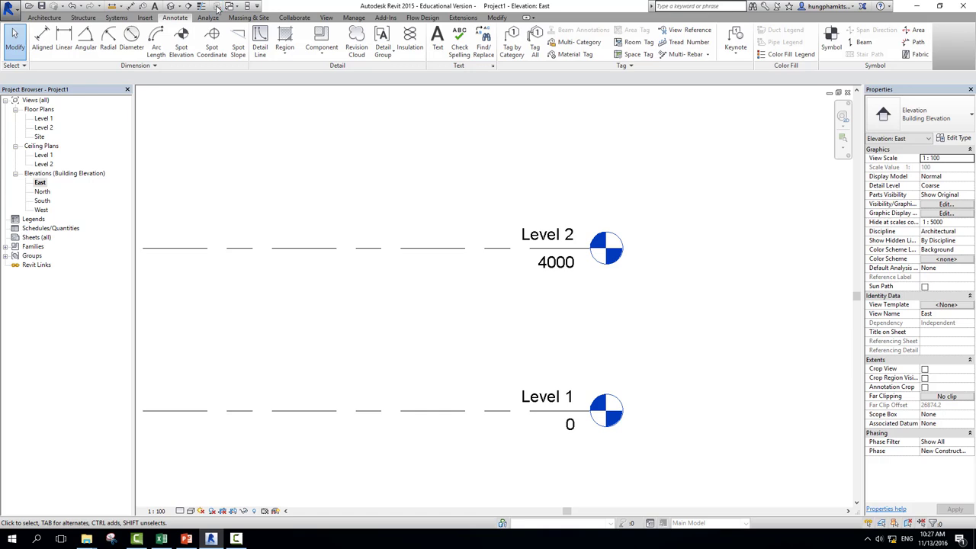
pyautogui.click(46, 17)
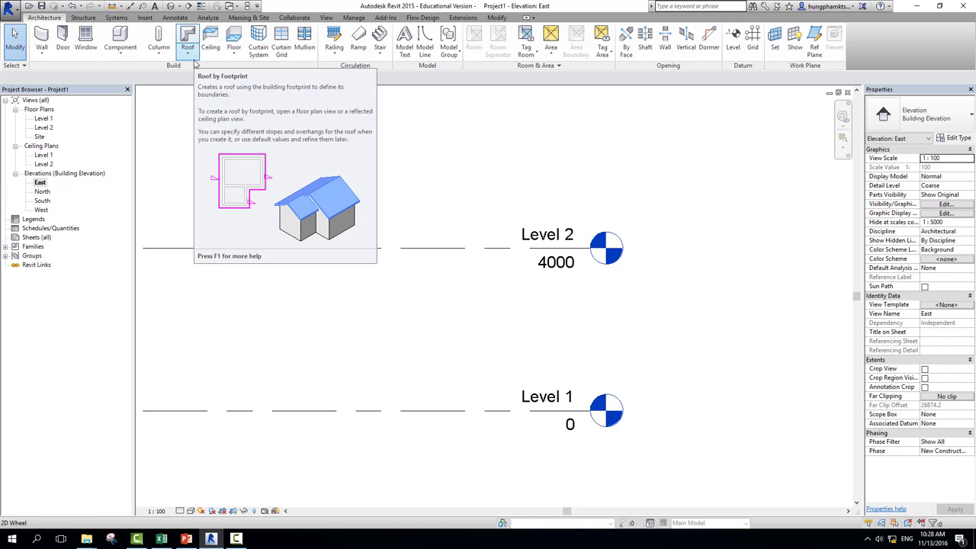
pyautogui.scroll(-2, 471, 186)
pyautogui.moveTo(462, 191); pyautogui.dragTo(555, 249, button='middle')
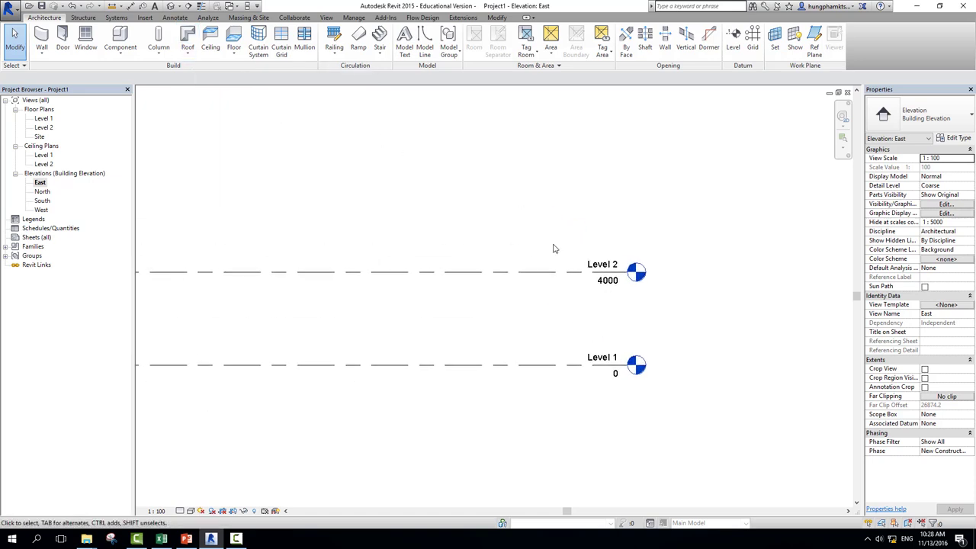
pyautogui.click(170, 6)
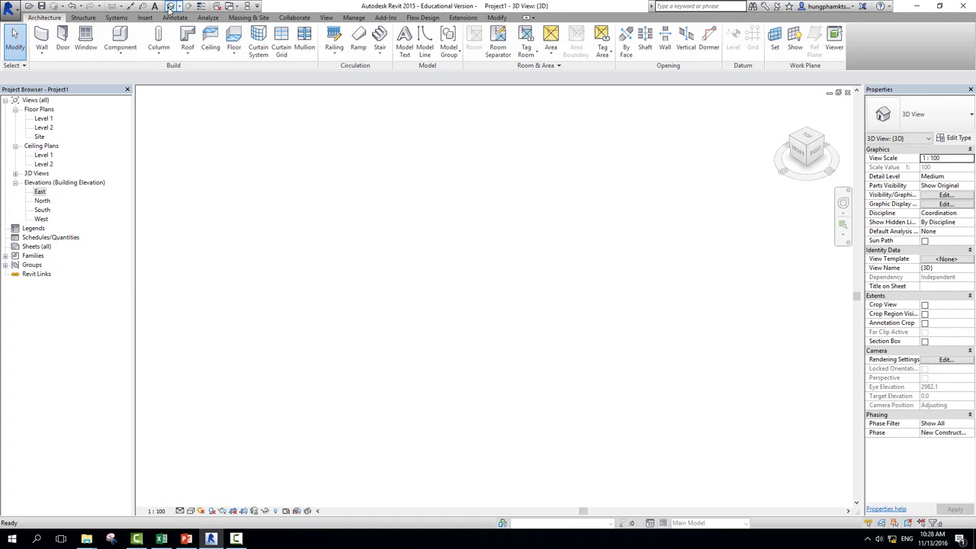
pyautogui.click(10, 9)
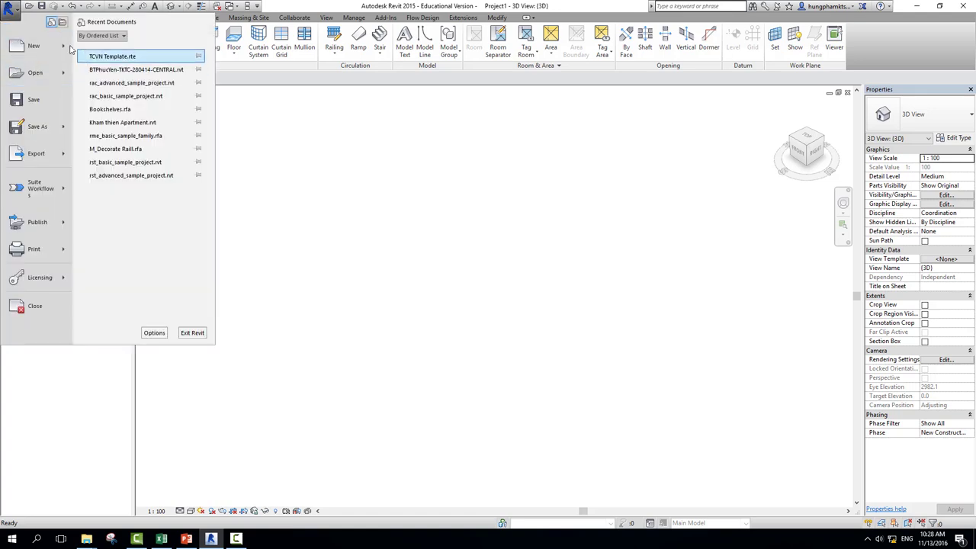
# - Create a new project from the Systems-Default_Metric.rte template
pyautogui.moveTo(35, 45)
pyautogui.click(106, 46)
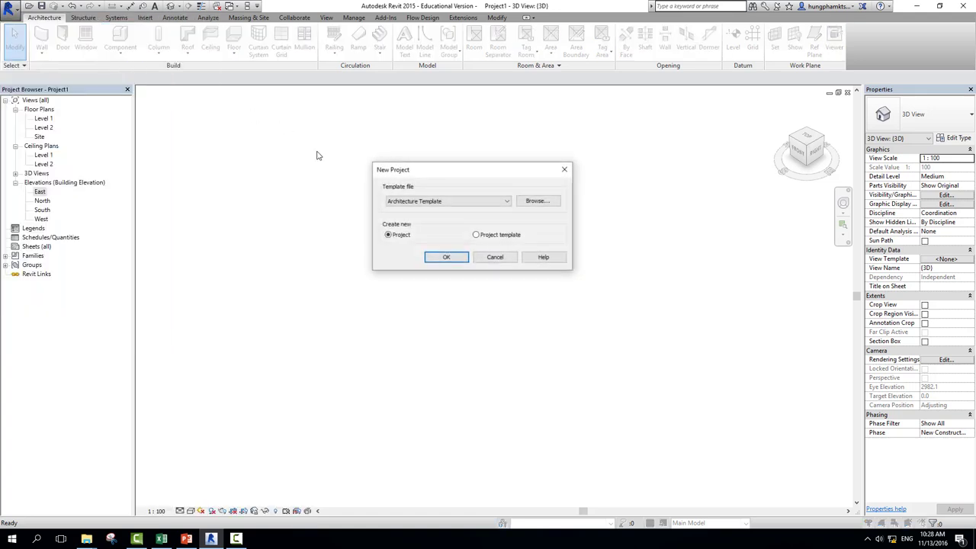
pyautogui.click(538, 201)
pyautogui.click(203, 210)
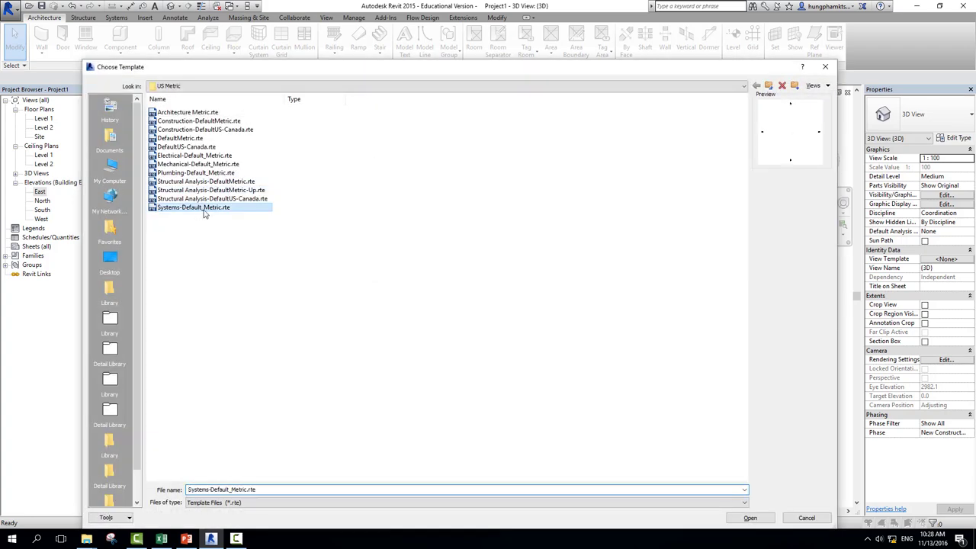
pyautogui.click(751, 518)
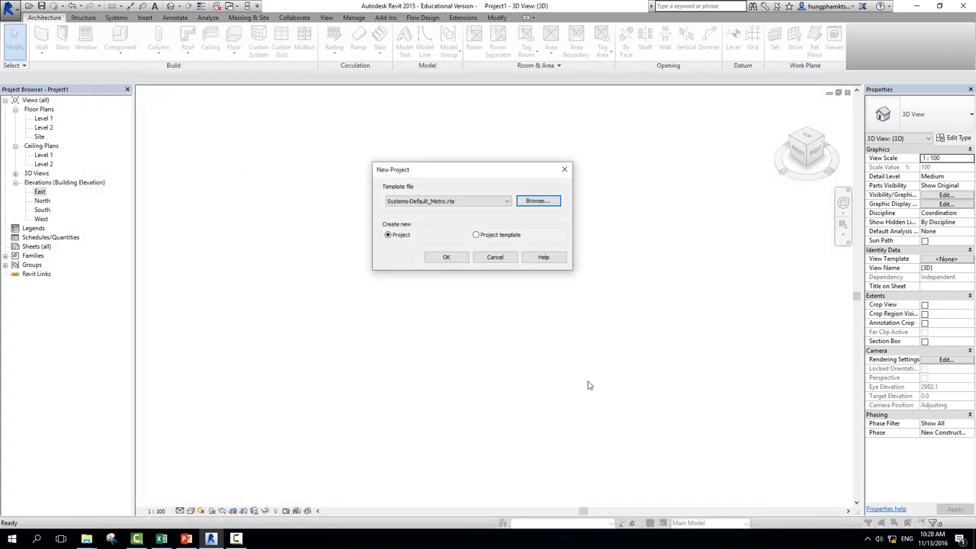
pyautogui.click(449, 258)
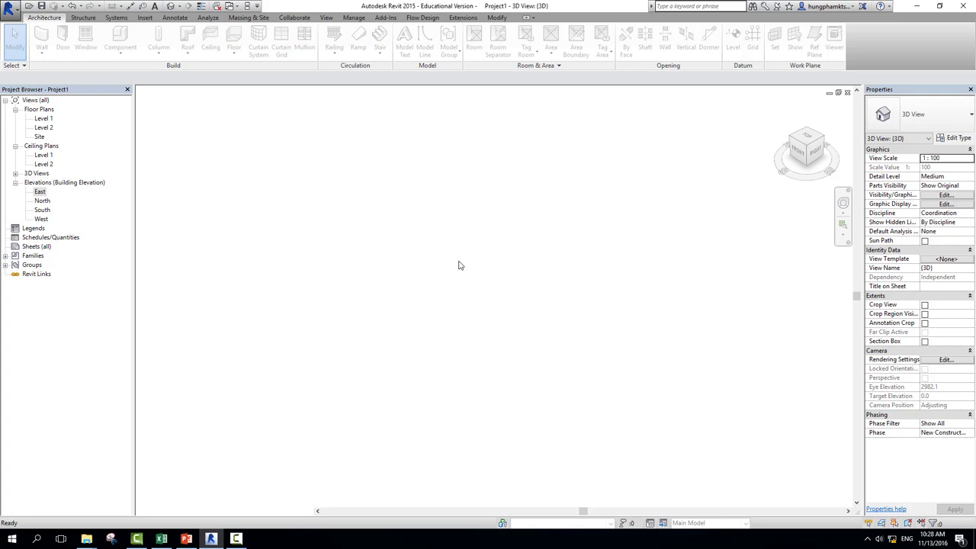
# - Inspect its Lighting, Power, Mech floor plans and plumbing 3D views
pyautogui.click(76, 139)
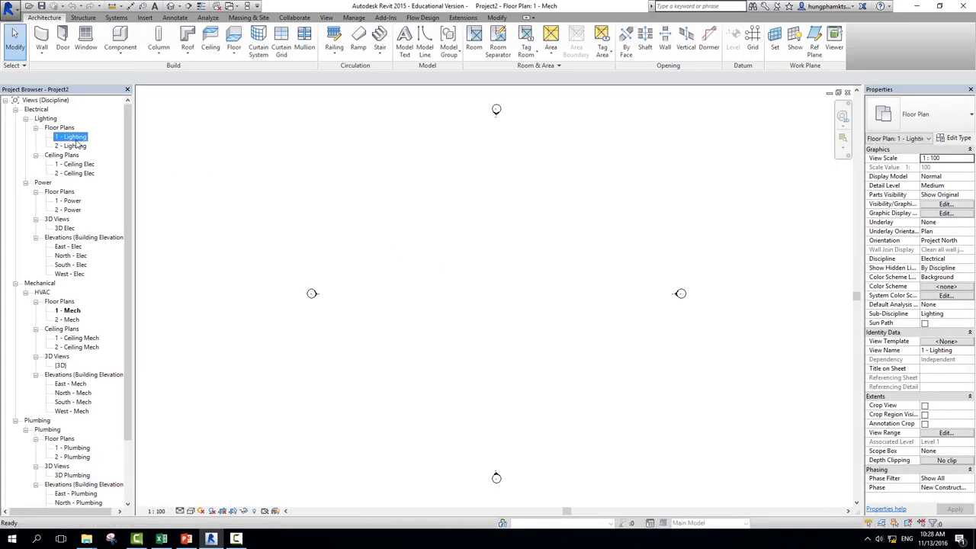
pyautogui.click(60, 211)
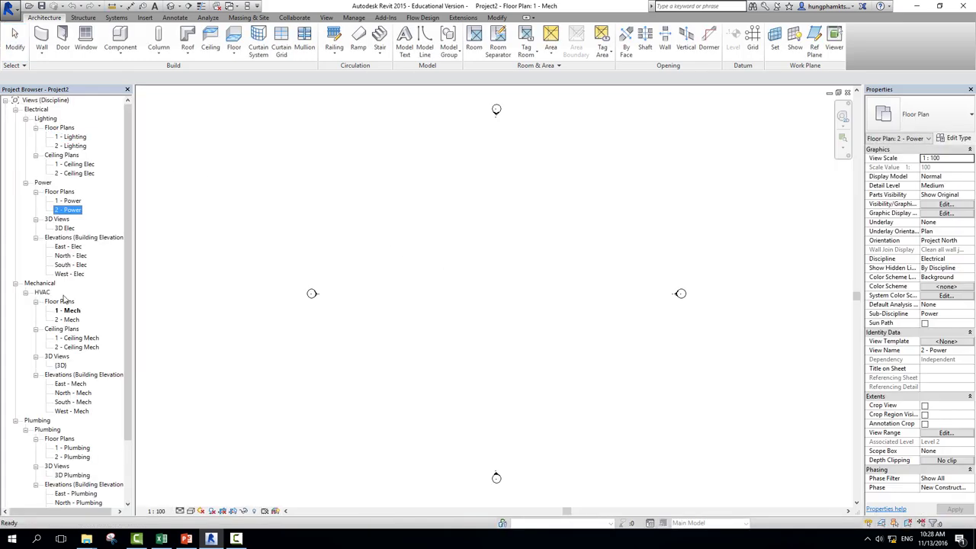
pyautogui.click(64, 311)
pyautogui.scroll(-1, 63, 318)
pyautogui.scroll(-2, 63, 319)
pyautogui.click(56, 392)
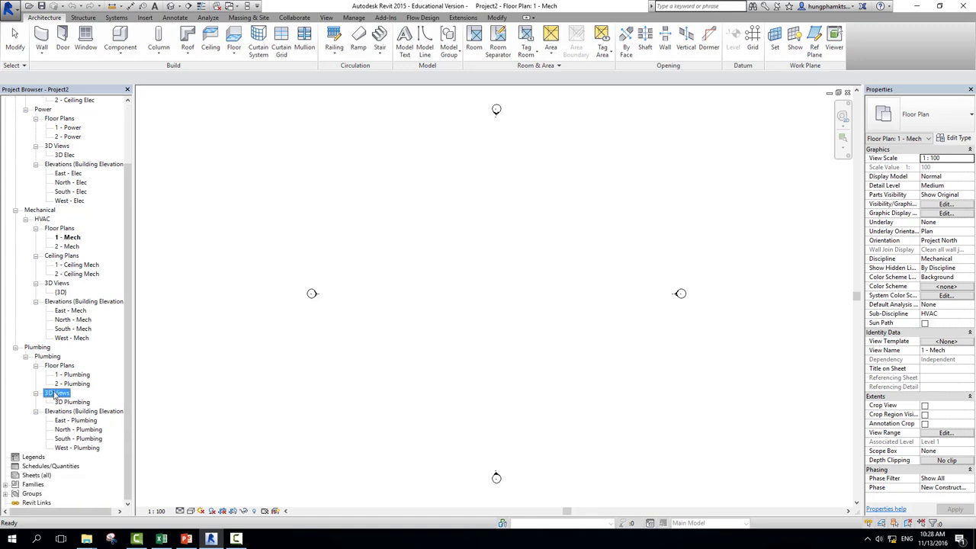
# - Check its component types, cancel placement and close the Project2 view
pyautogui.click(120, 38)
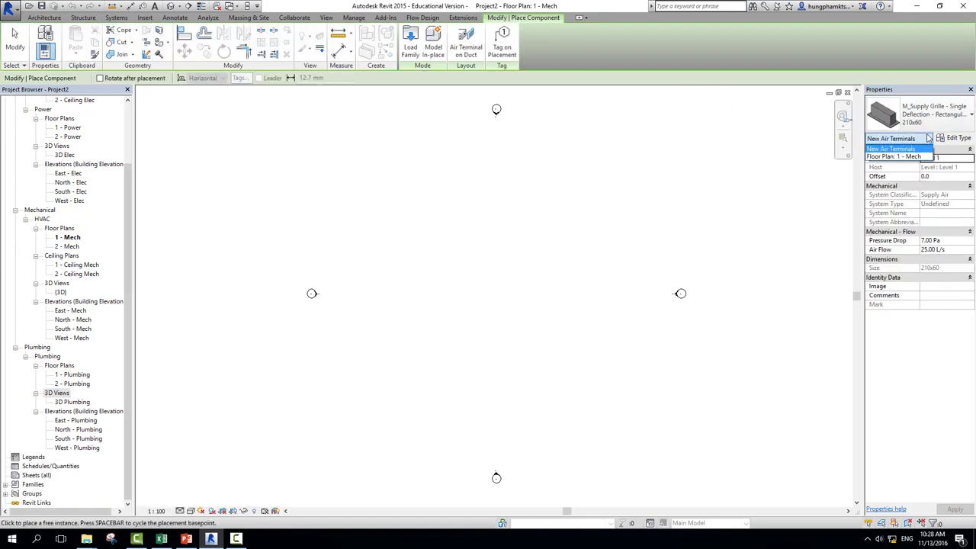
pyautogui.click(923, 114)
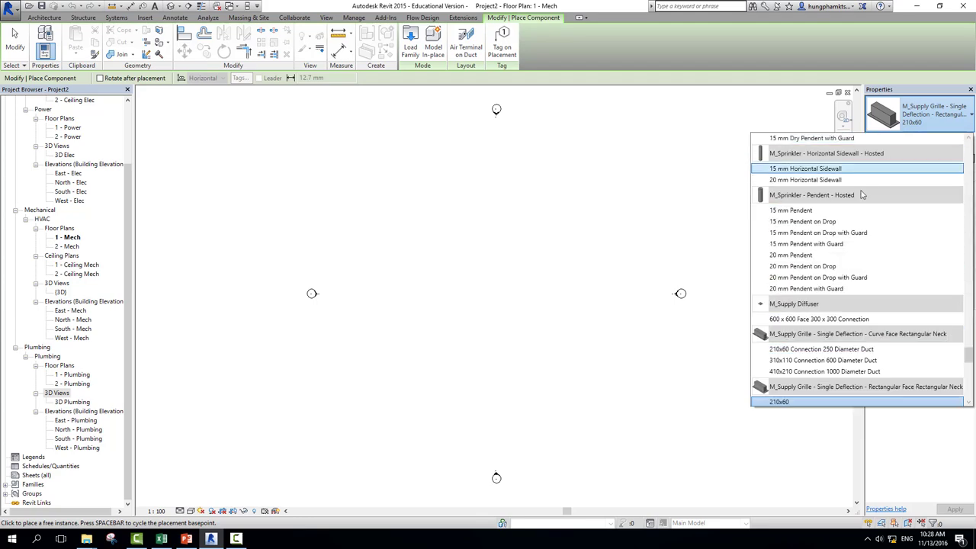
pyautogui.scroll(5, 832, 282)
pyautogui.scroll(2, 775, 254)
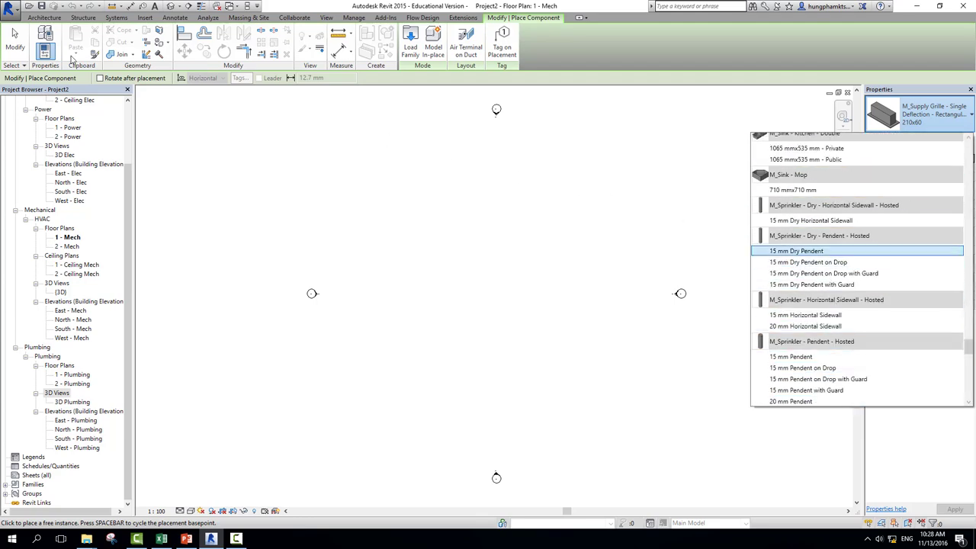
pyautogui.click(13, 48)
pyautogui.click(13, 47)
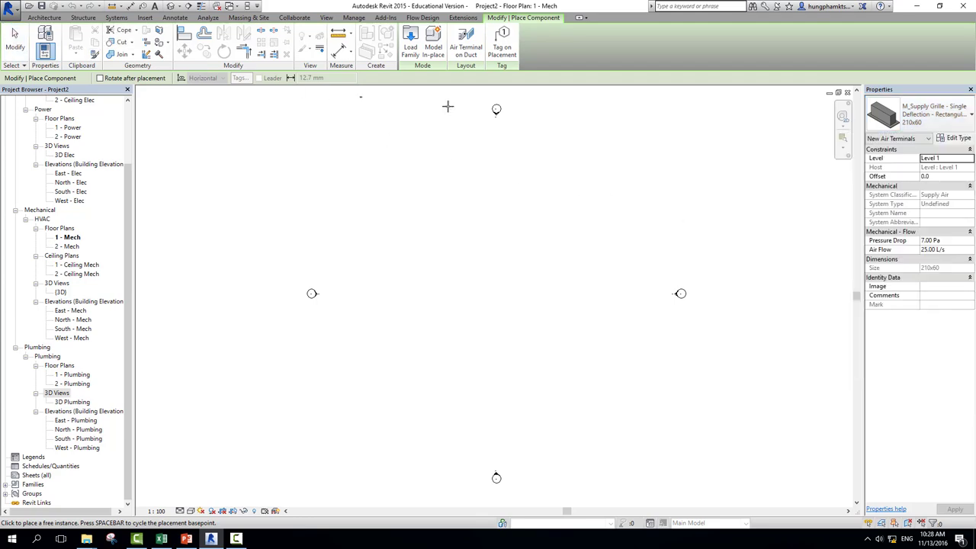
pyautogui.click(847, 93)
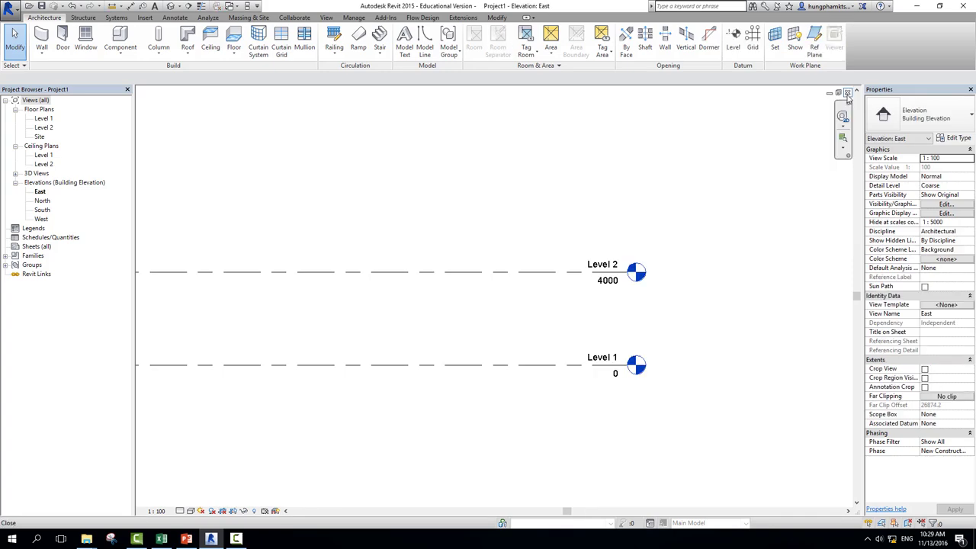
# - Close Project1's view and decline saving, returning to the Recent Files page
pyautogui.click(847, 94)
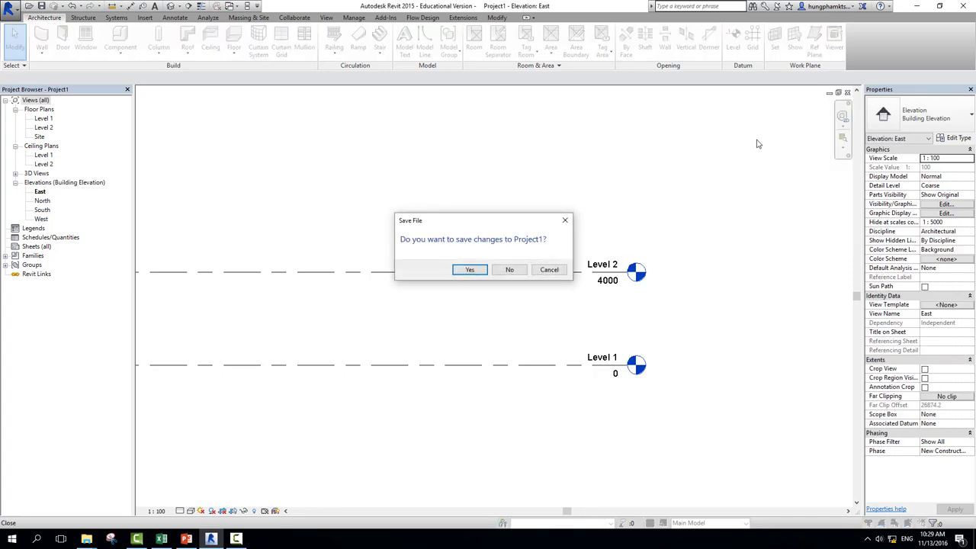
pyautogui.click(509, 271)
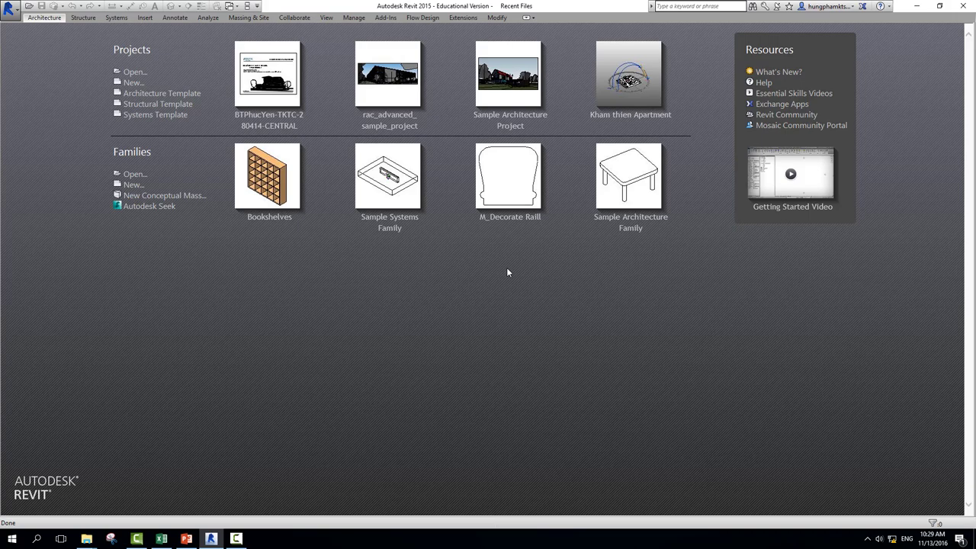
# - Create a new project from the TCVN Template.rte file on the Desktop
pyautogui.click(132, 82)
pyautogui.click(538, 201)
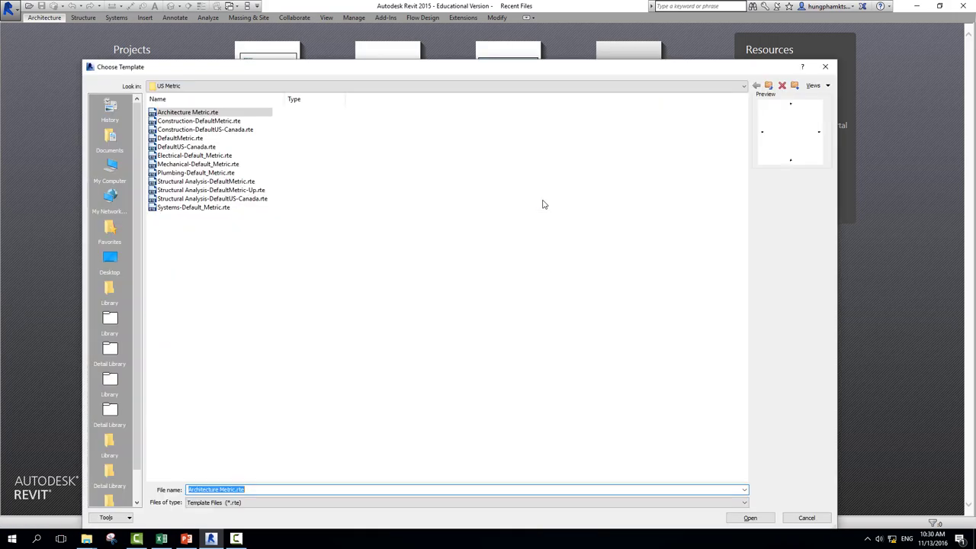
pyautogui.click(115, 263)
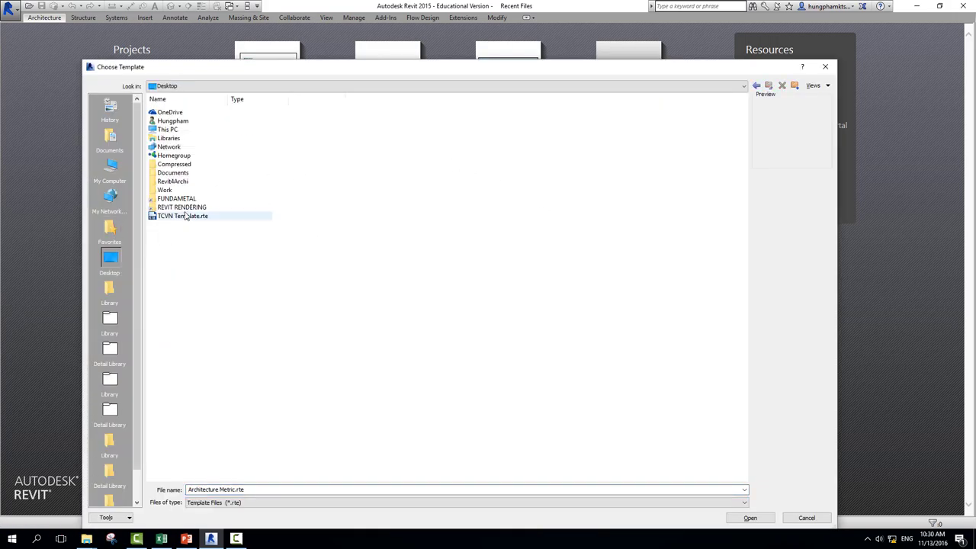
pyautogui.click(183, 217)
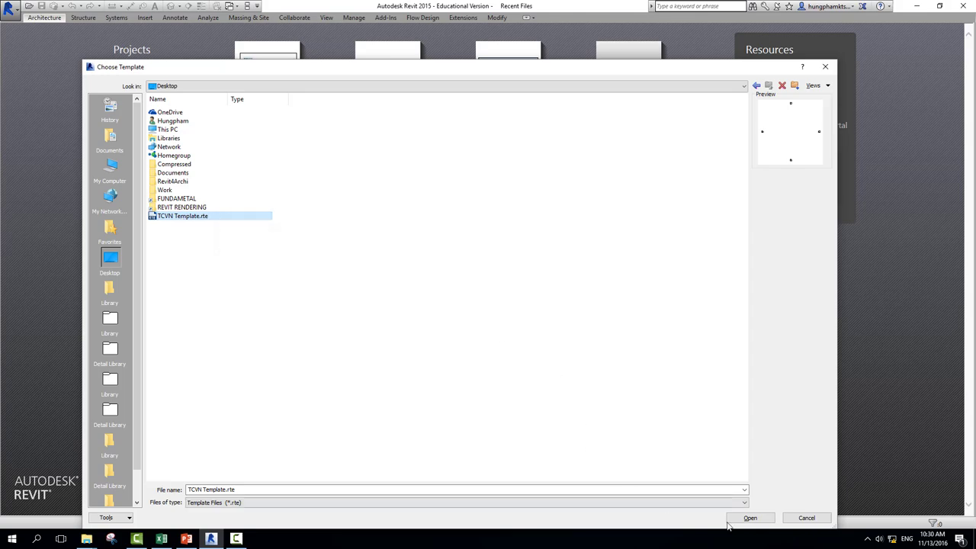
pyautogui.click(750, 517)
pyautogui.click(439, 257)
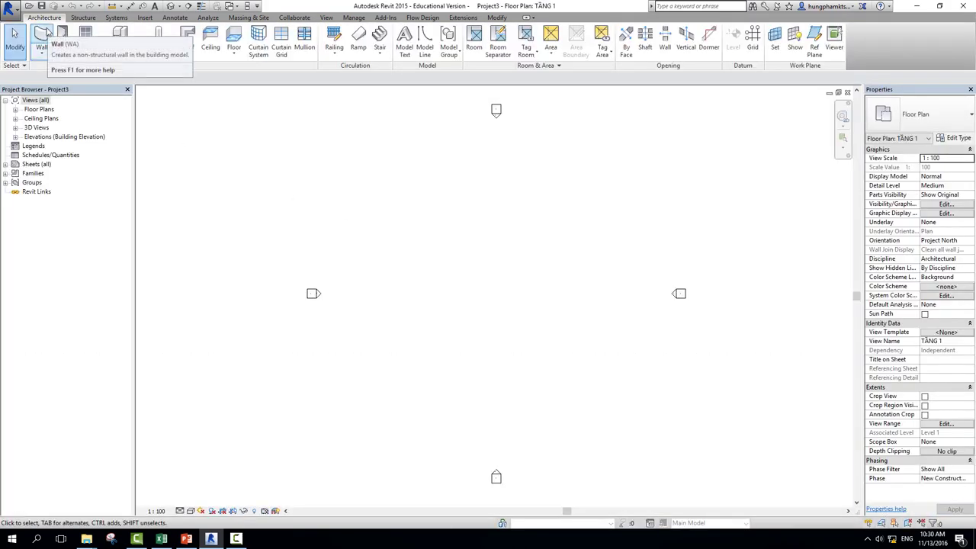
pyautogui.click(43, 37)
pyautogui.click(931, 115)
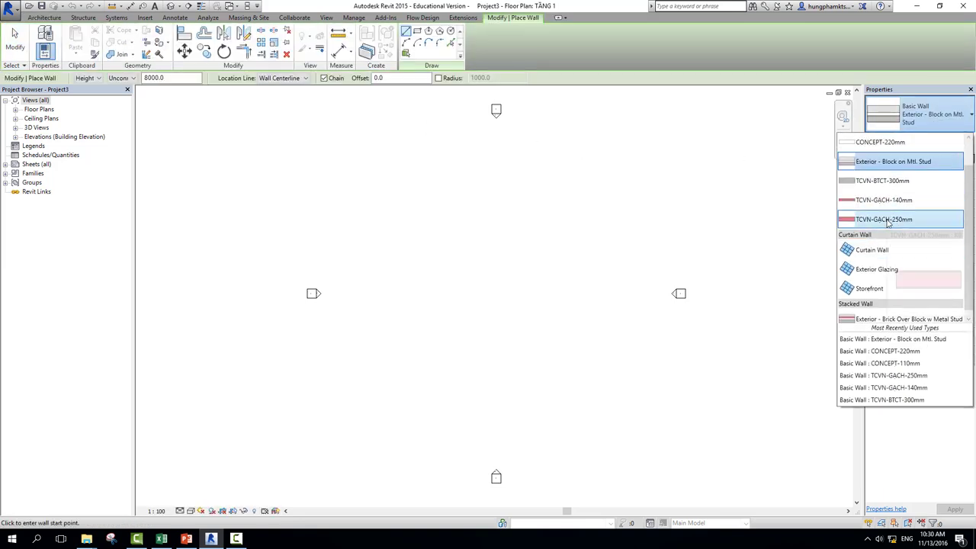
pyautogui.scroll(1, 887, 222)
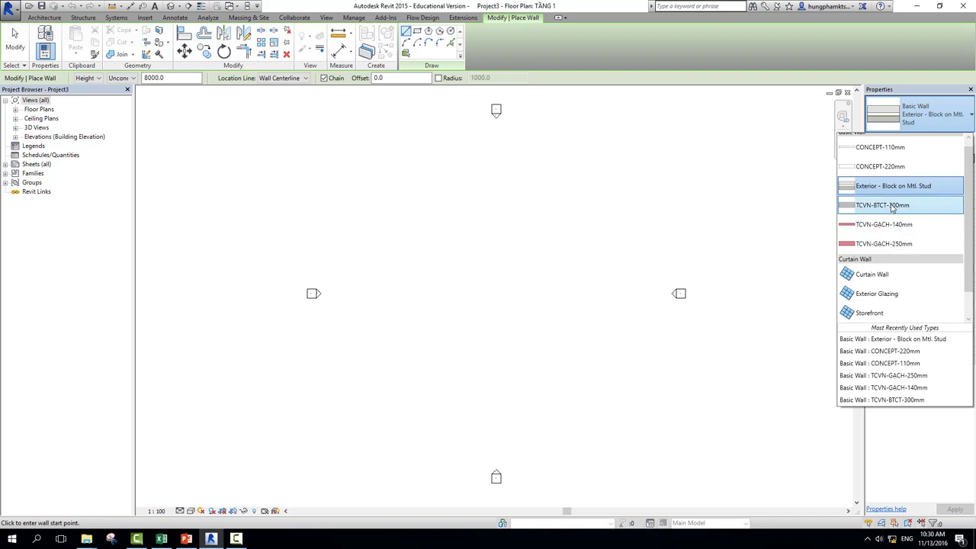
pyautogui.scroll(1, 885, 194)
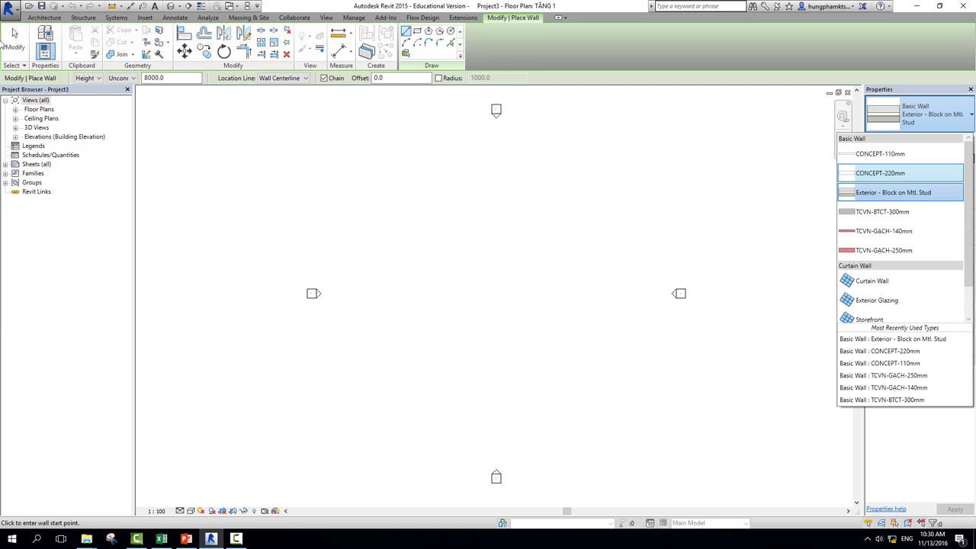
pyautogui.click(10, 43)
pyautogui.click(13, 42)
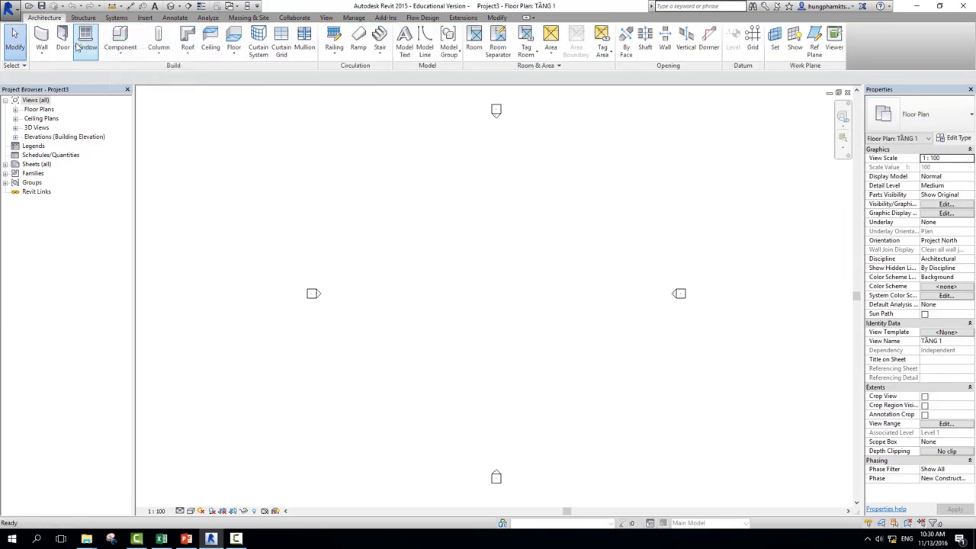
# - Start saving the new project, then cancel the Save As dialog without saving
pyautogui.click(76, 18)
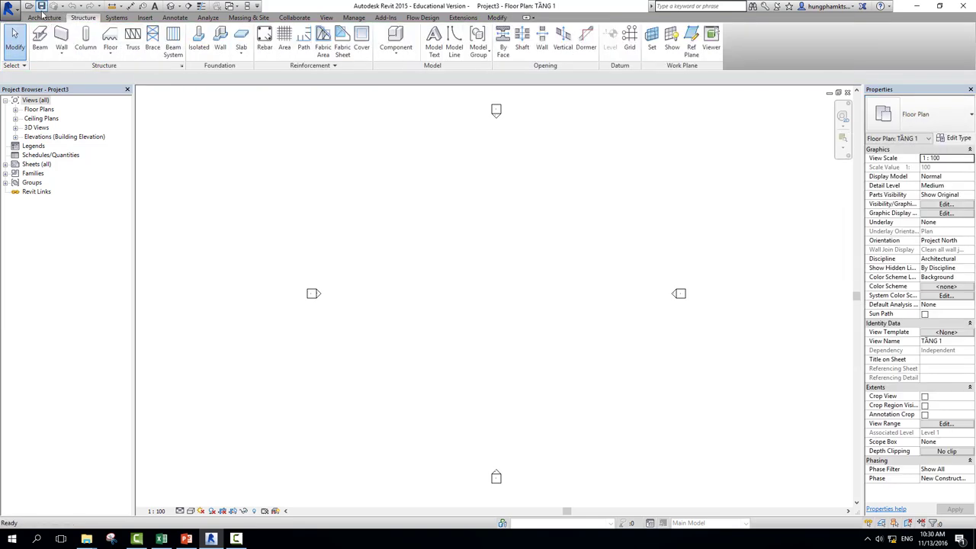
pyautogui.click(42, 5)
pyautogui.click(652, 160)
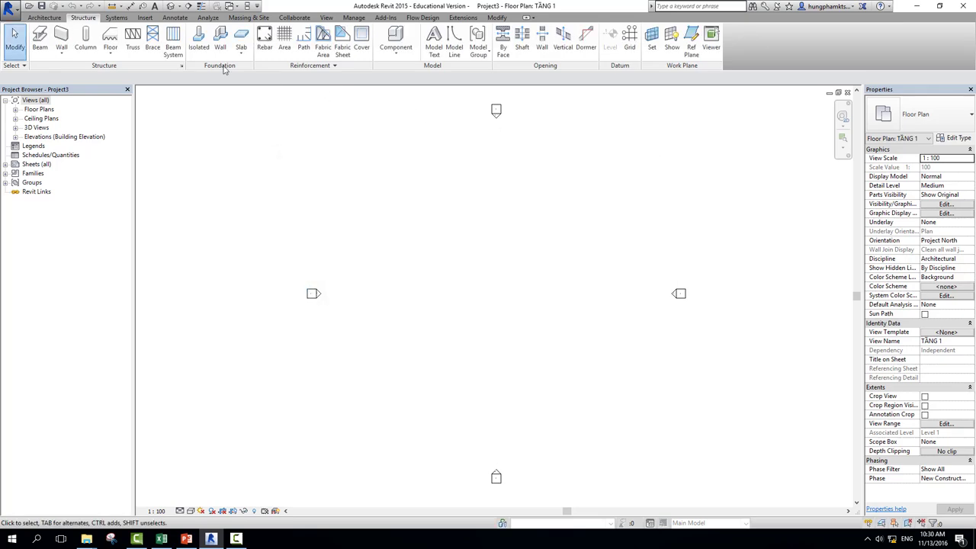
# - Start a Structural Column and review its available column types in Properties
pyautogui.click(44, 18)
pyautogui.click(159, 52)
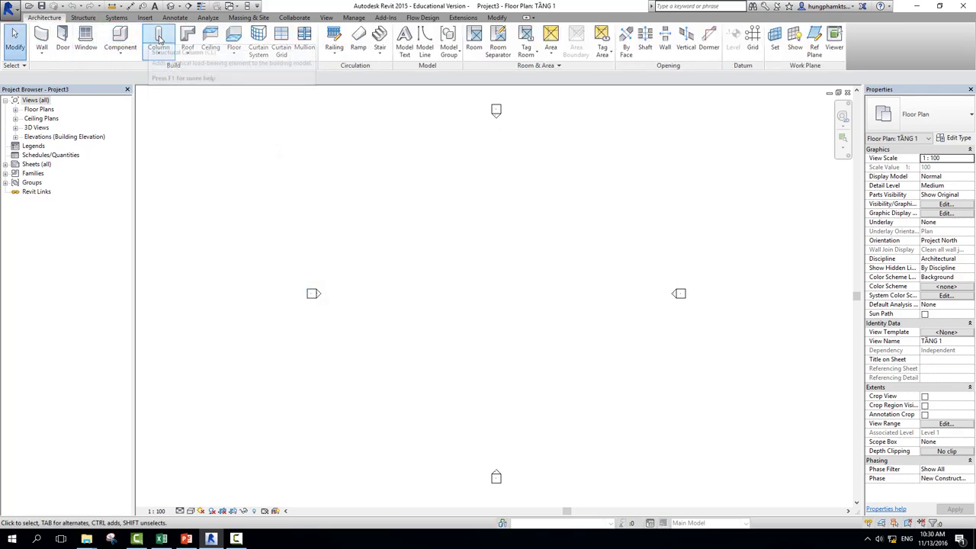
pyautogui.click(199, 82)
pyautogui.click(934, 115)
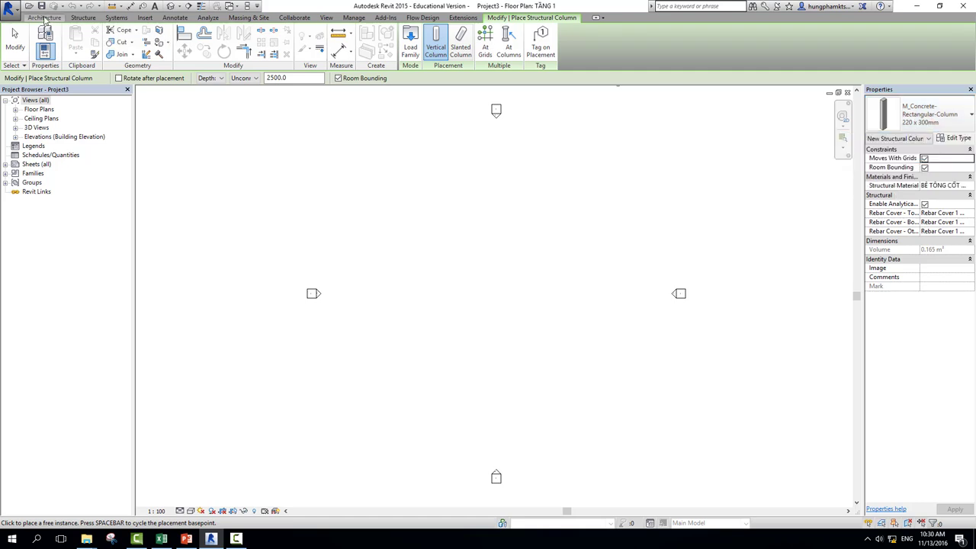
# - Start a Door, review the available door types, then end door placement
pyautogui.click(43, 17)
pyautogui.click(63, 42)
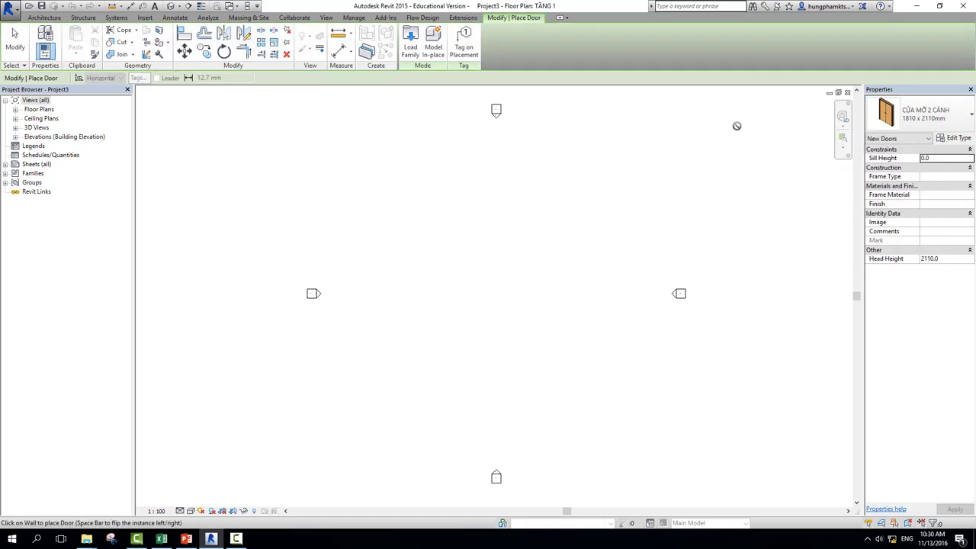
pyautogui.click(923, 116)
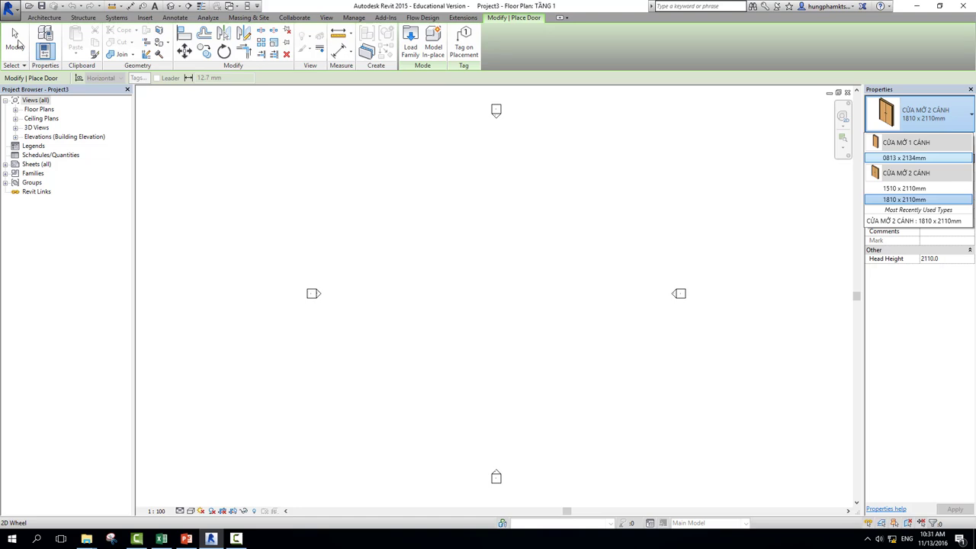
pyautogui.click(19, 44)
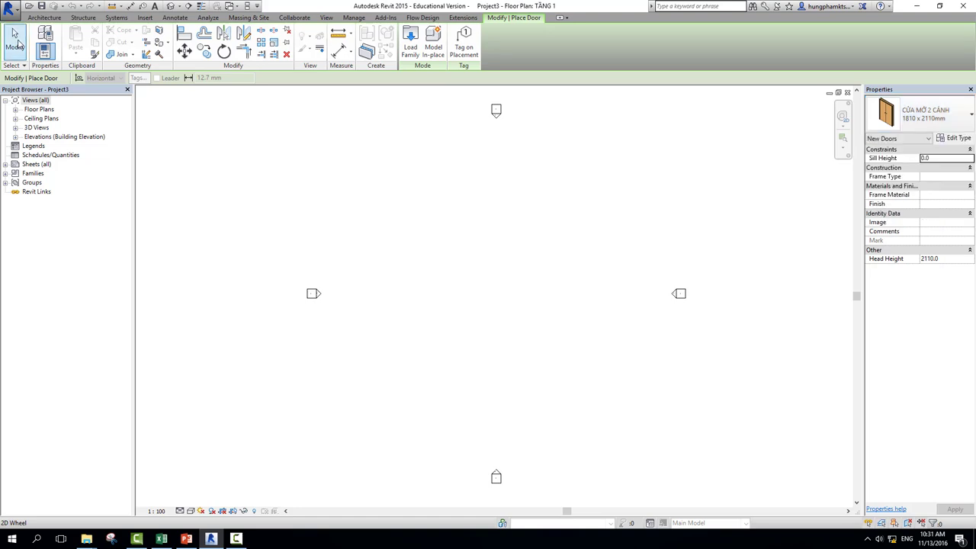
pyautogui.click(18, 45)
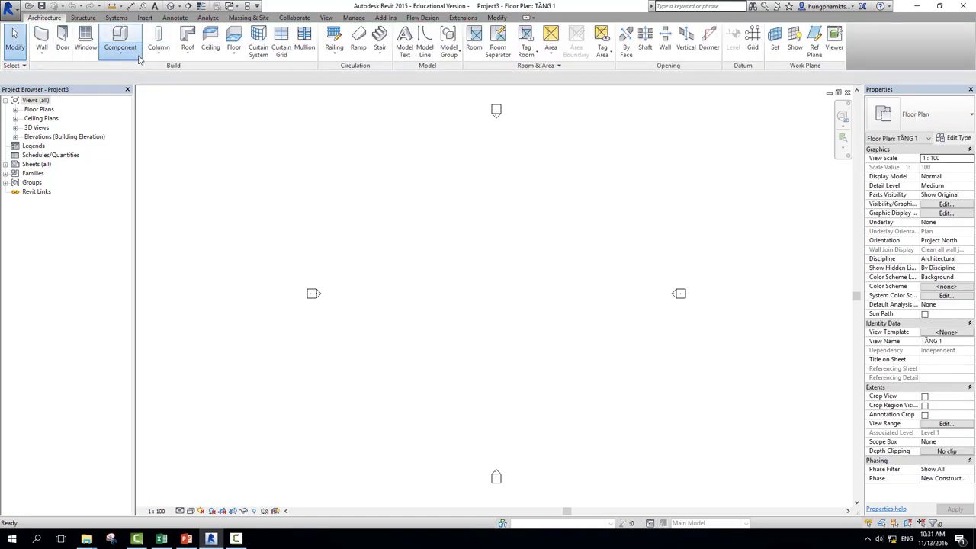
pyautogui.click(122, 38)
pyautogui.click(919, 115)
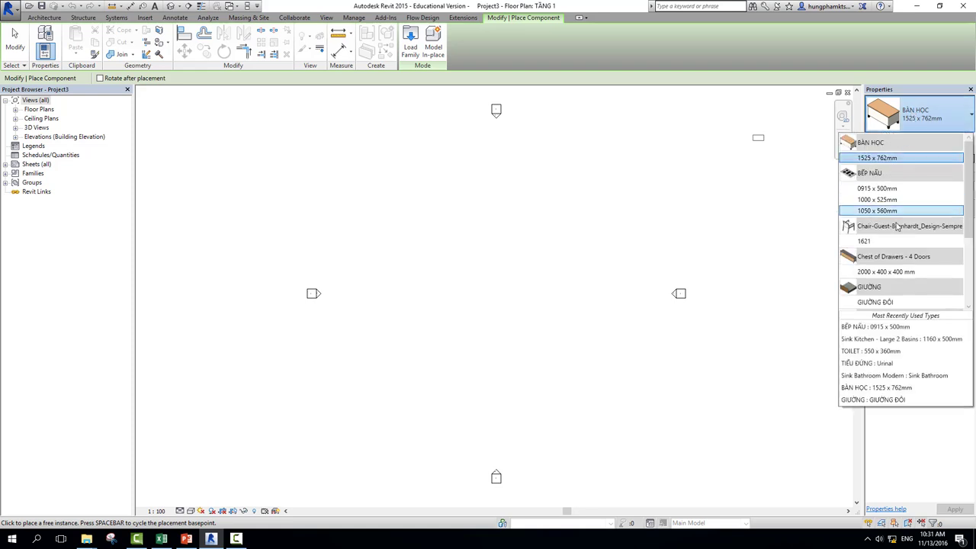
pyautogui.scroll(-2, 898, 229)
pyautogui.scroll(-2, 896, 244)
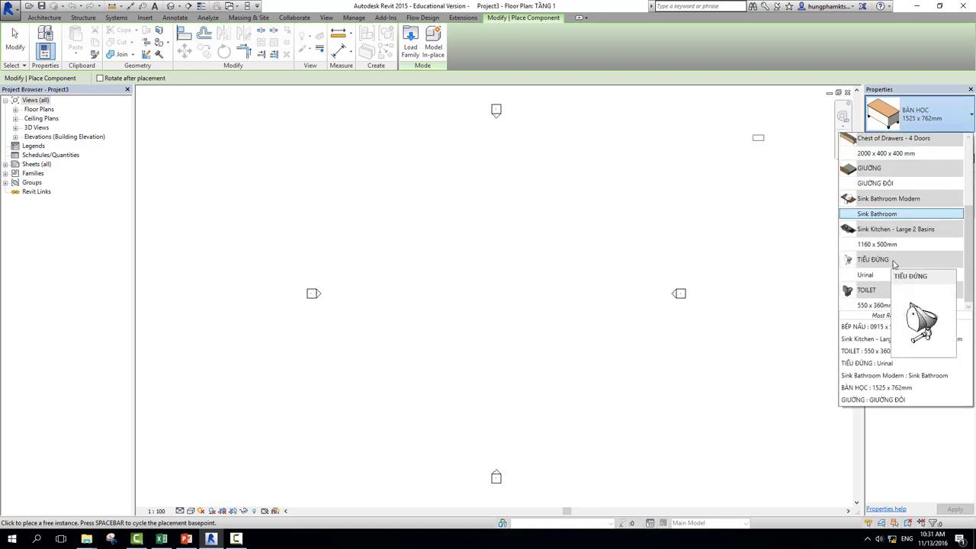
pyautogui.scroll(2, 896, 260)
pyautogui.click(13, 35)
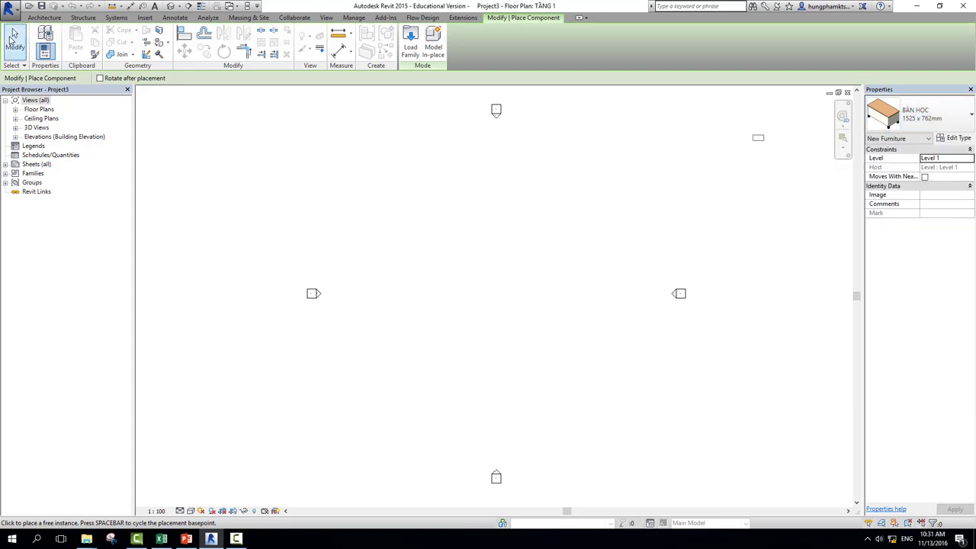
pyautogui.click(167, 19)
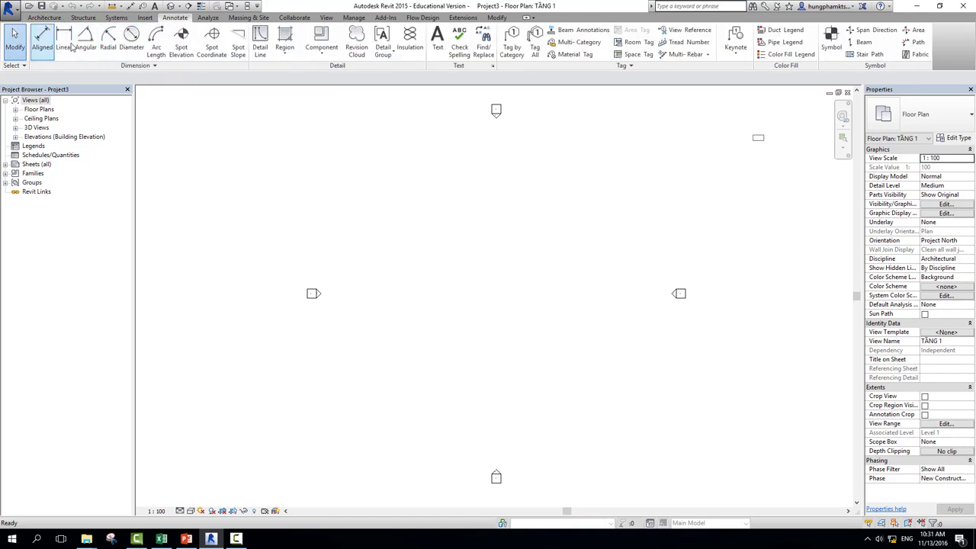
pyautogui.click(42, 38)
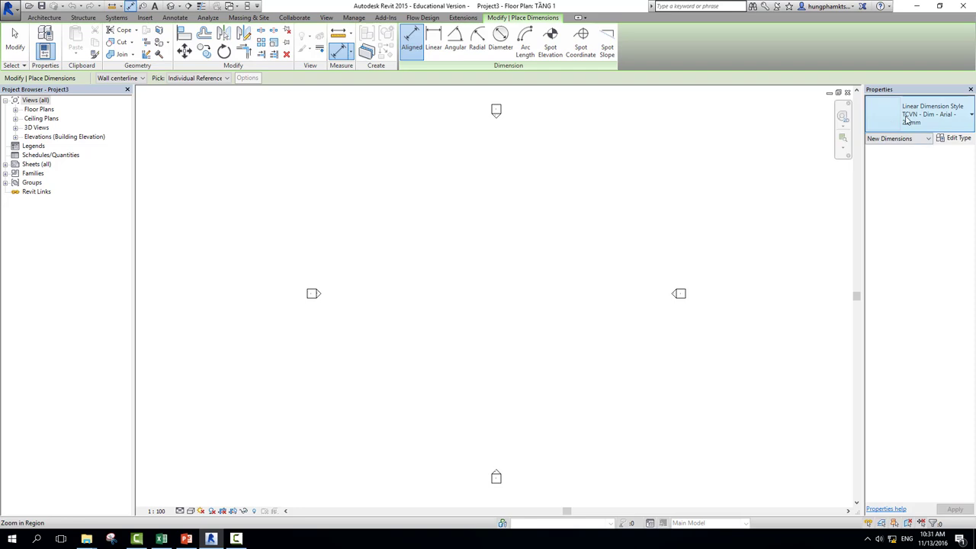
pyautogui.click(909, 122)
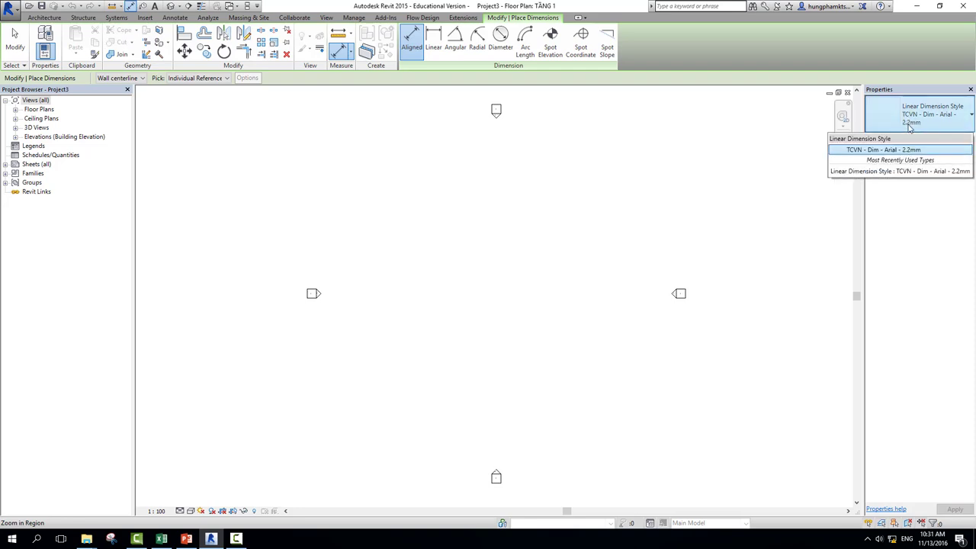
pyautogui.click(13, 45)
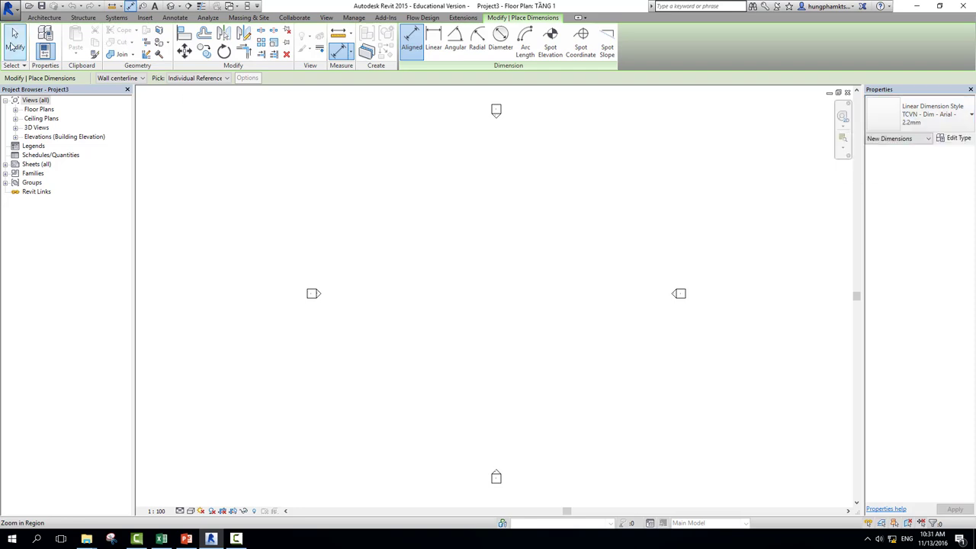
pyautogui.click(438, 41)
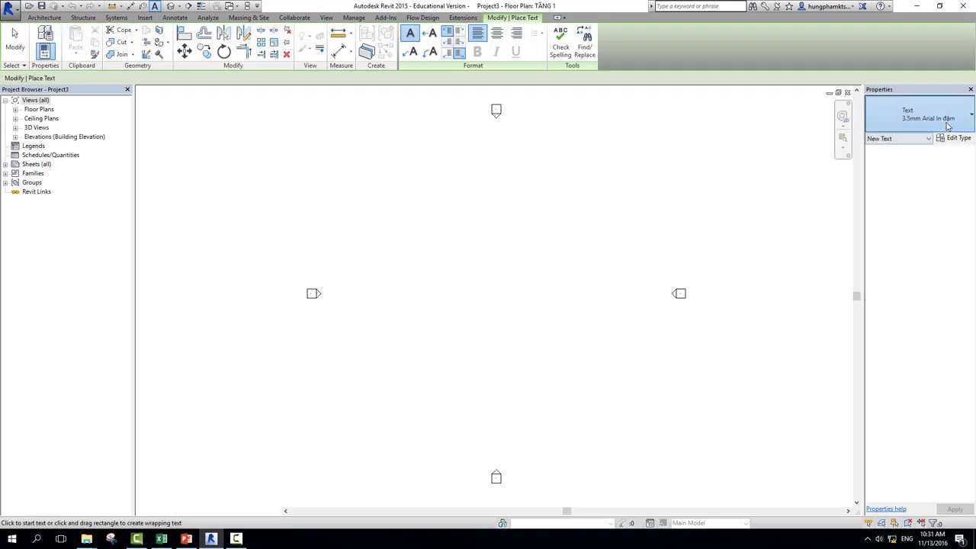
pyautogui.click(949, 126)
pyautogui.click(12, 47)
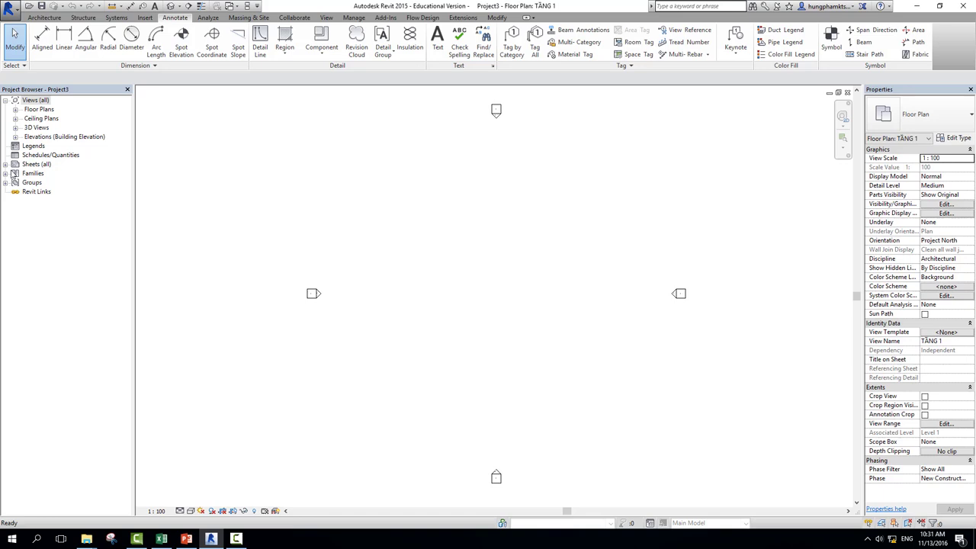
pyautogui.click(5, 164)
# - Open the 00 - TỜ BÌA cover sheet, then the A01 - Unnamed sheet
pyautogui.click(40, 174)
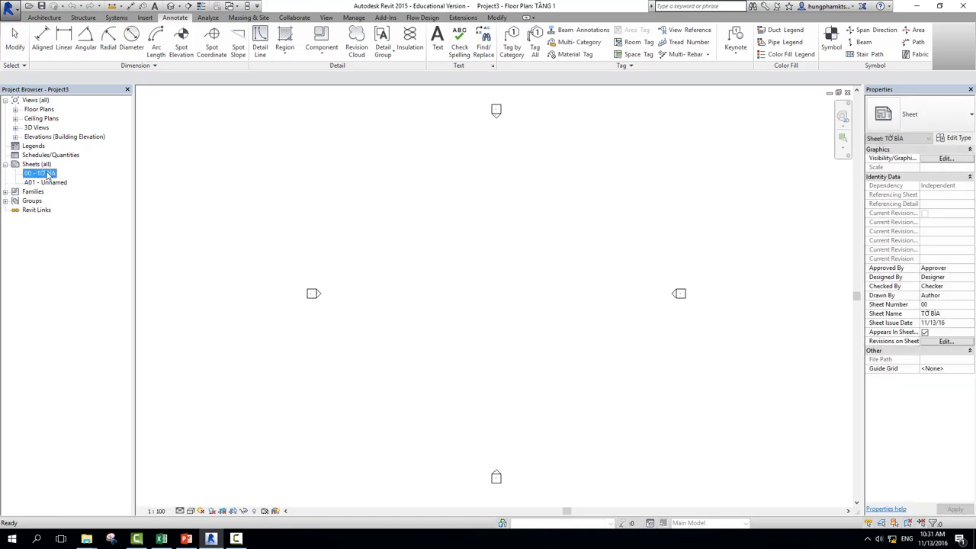
pyautogui.doubleClick(47, 176)
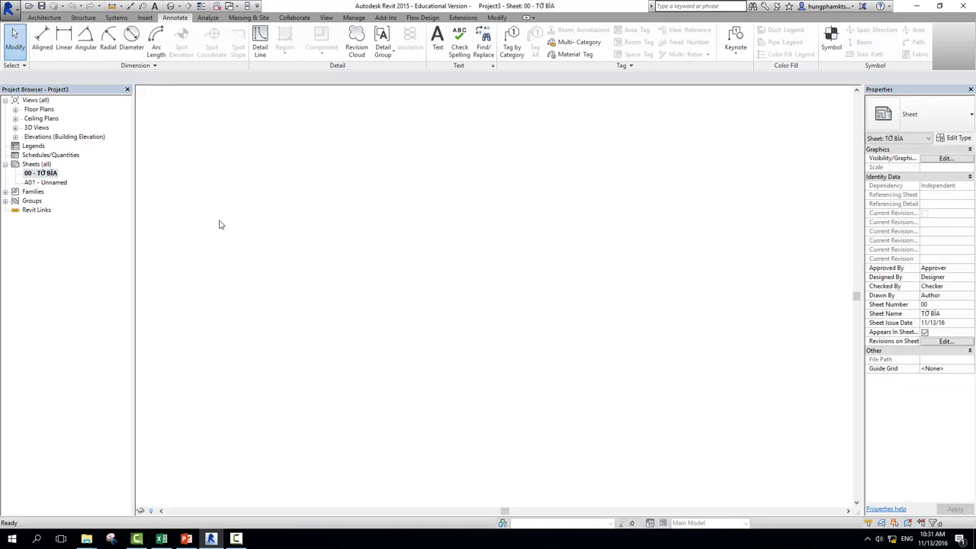
pyautogui.doubleClick(48, 183)
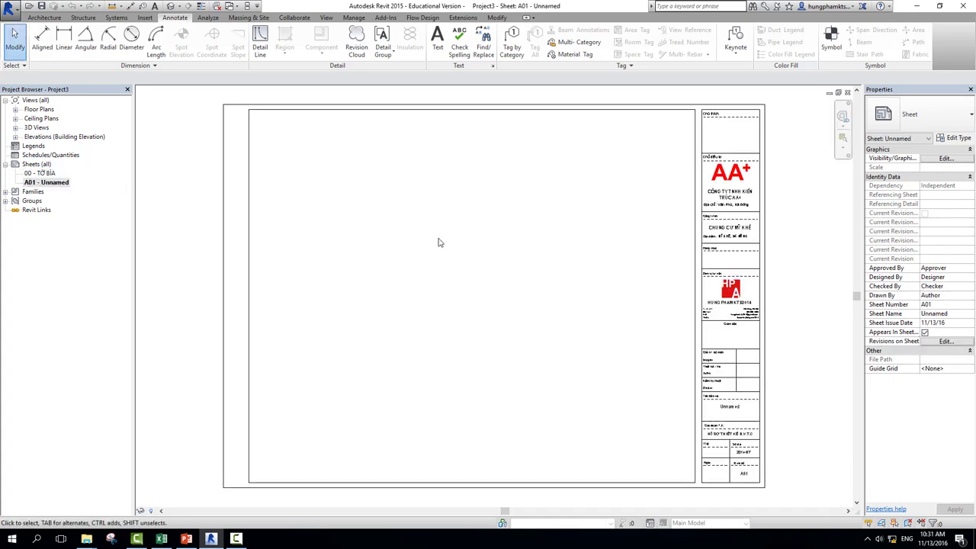
# - Zoom and pan over sheet A01's AA+ company title block
pyautogui.scroll(3, 527, 305)
pyautogui.scroll(3, 671, 290)
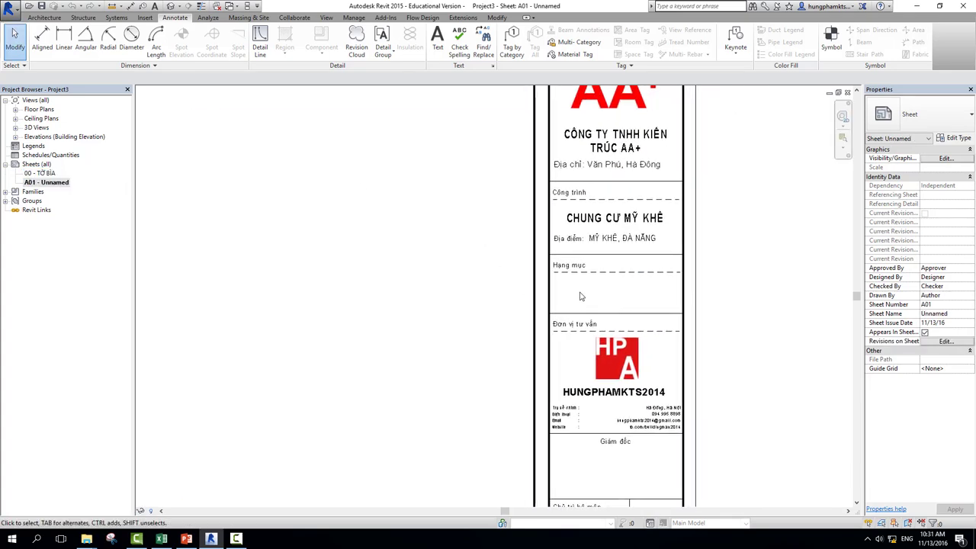
pyautogui.scroll(-2, 580, 296)
pyautogui.scroll(-2, 596, 295)
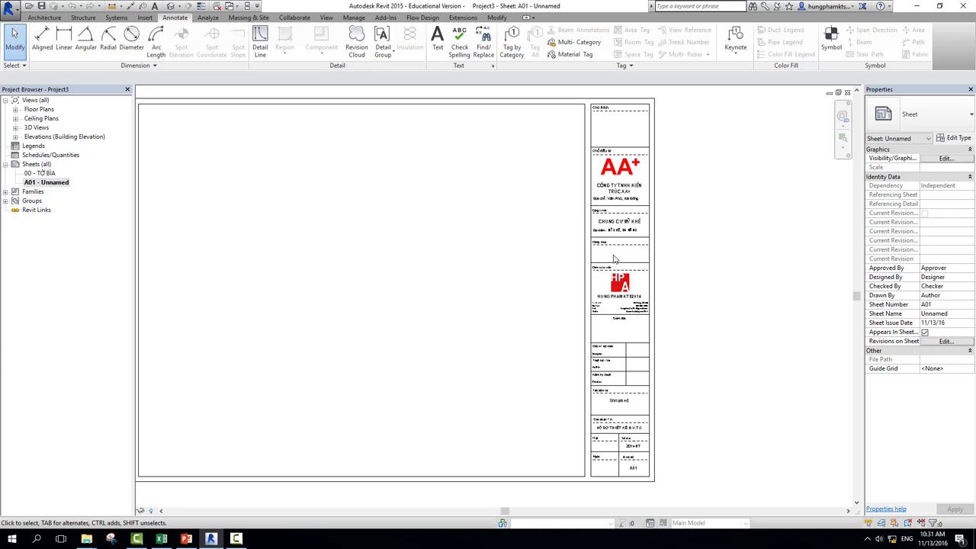
pyautogui.moveTo(614, 259); pyautogui.dragTo(588, 271, button='middle')
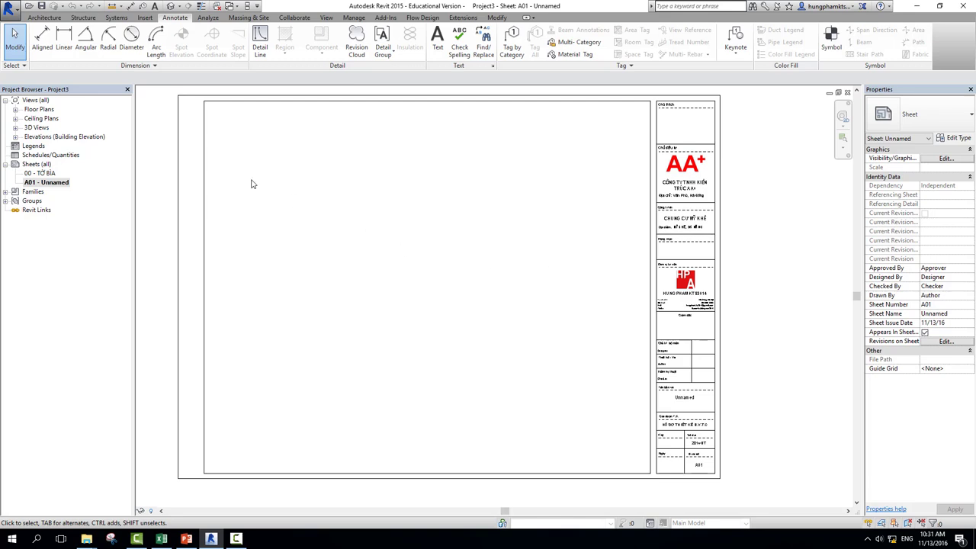
pyautogui.click(15, 110)
# - Reopen the TẦNG 1 floor plan and adjust the view around its four elevation markers
pyautogui.doubleClick(50, 121)
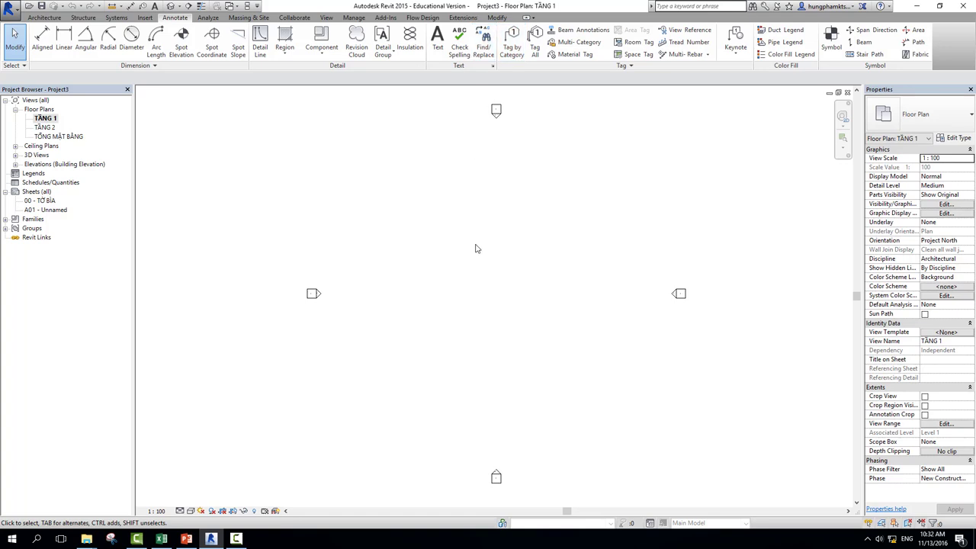
pyautogui.scroll(-2, 468, 270)
pyautogui.scroll(1, 438, 211)
pyautogui.moveTo(438, 212); pyautogui.dragTo(462, 200, button='middle')
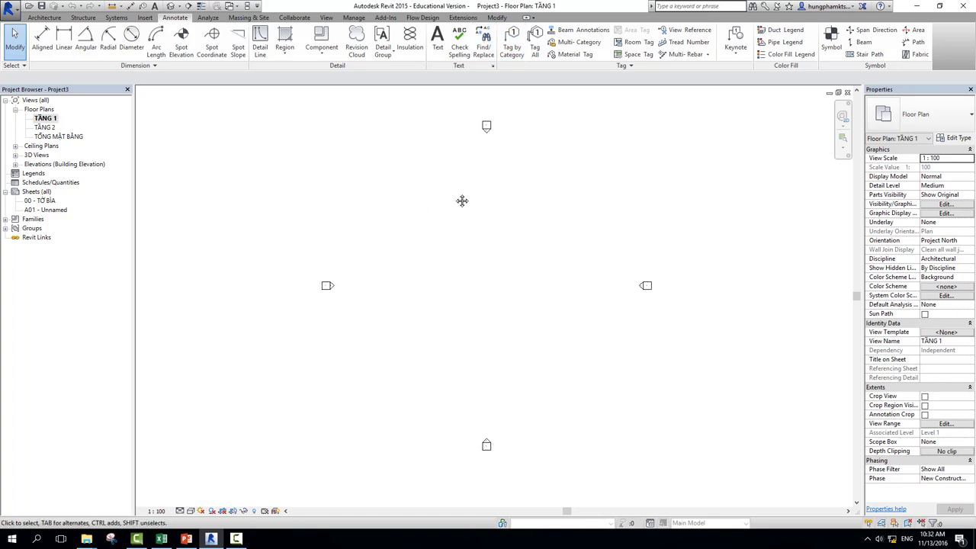